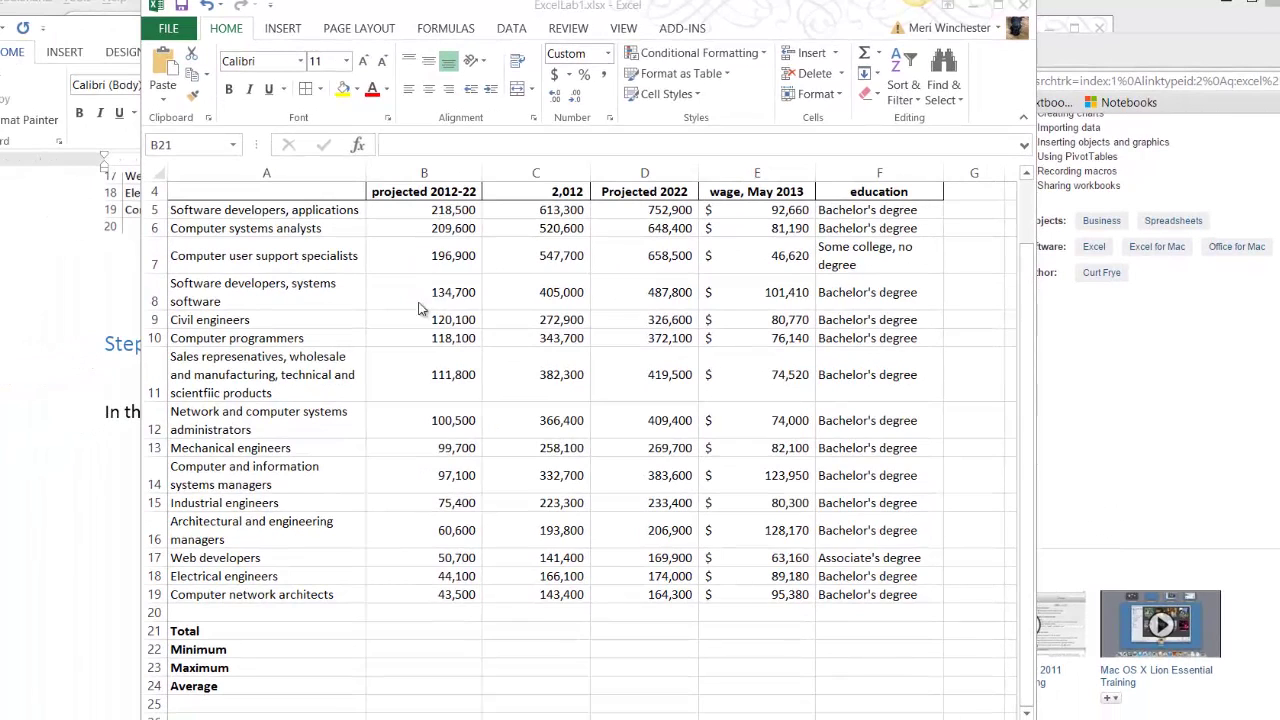
Enter =SUM(B5:B19) in the Total cell B21, picking the job openings range directly from the sheet.
scroll(623, 443, "up", 1)
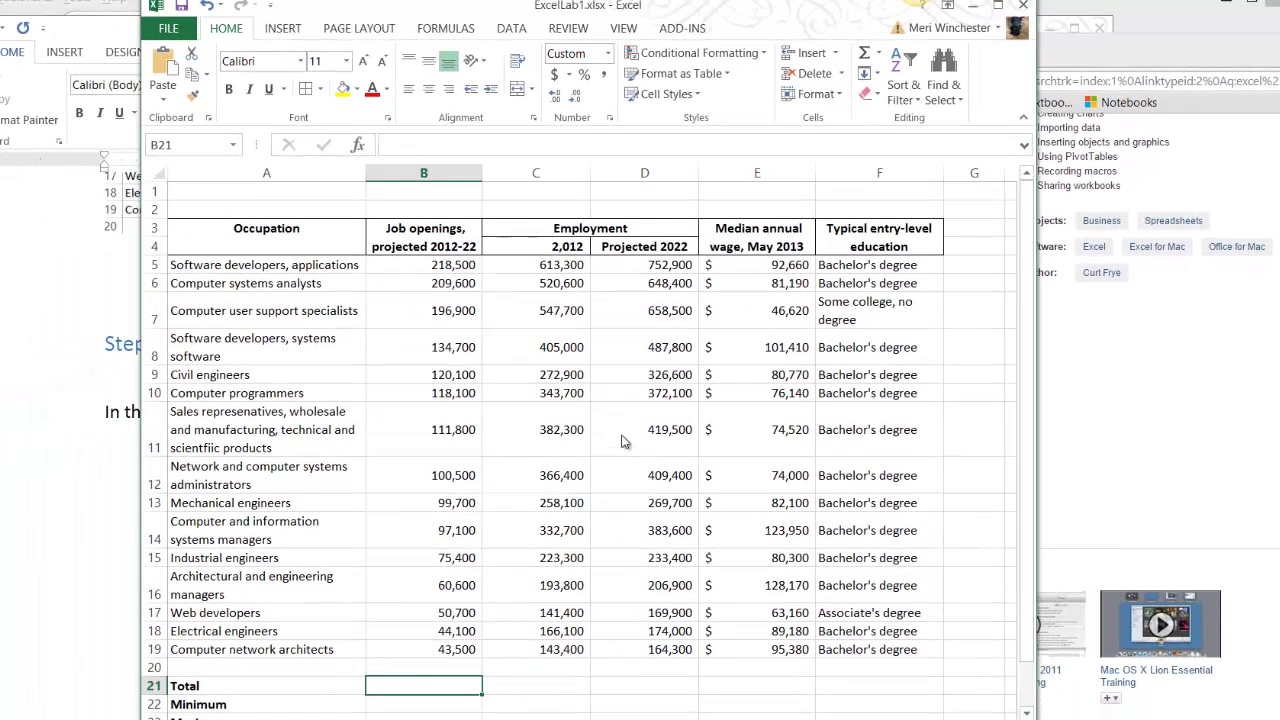
scroll(623, 443, "down", 1)
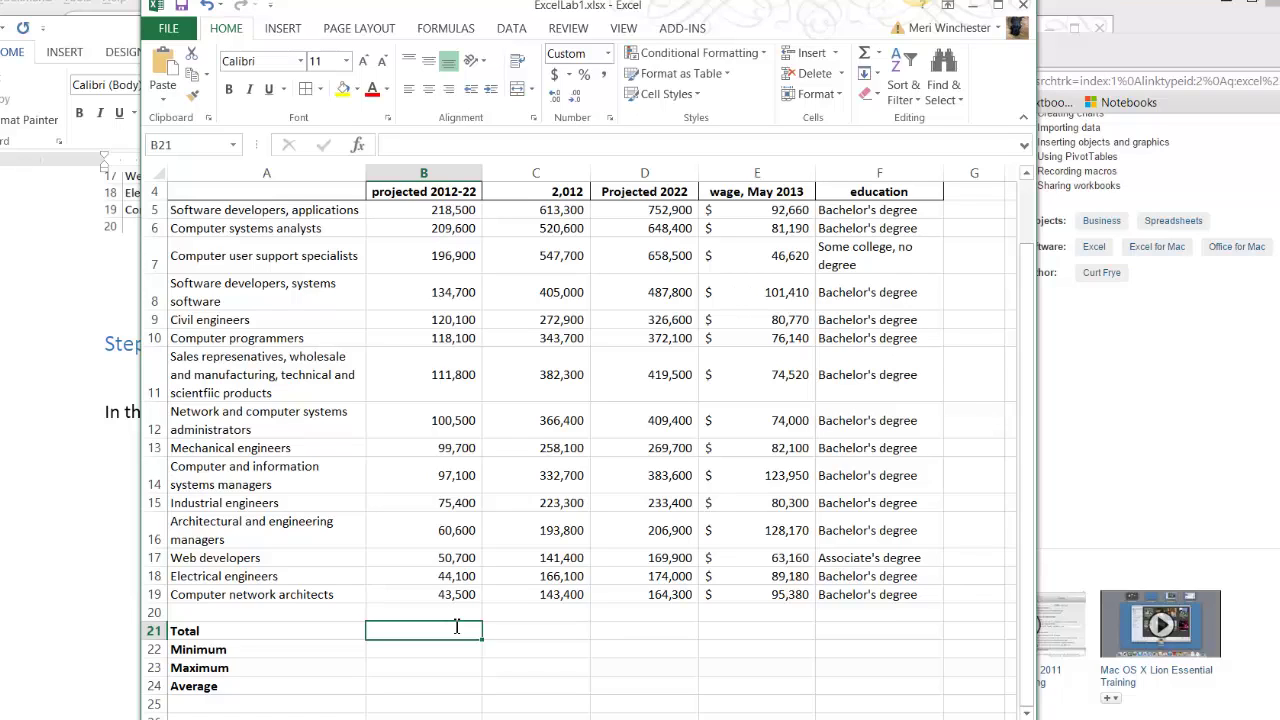
type("=SUM")
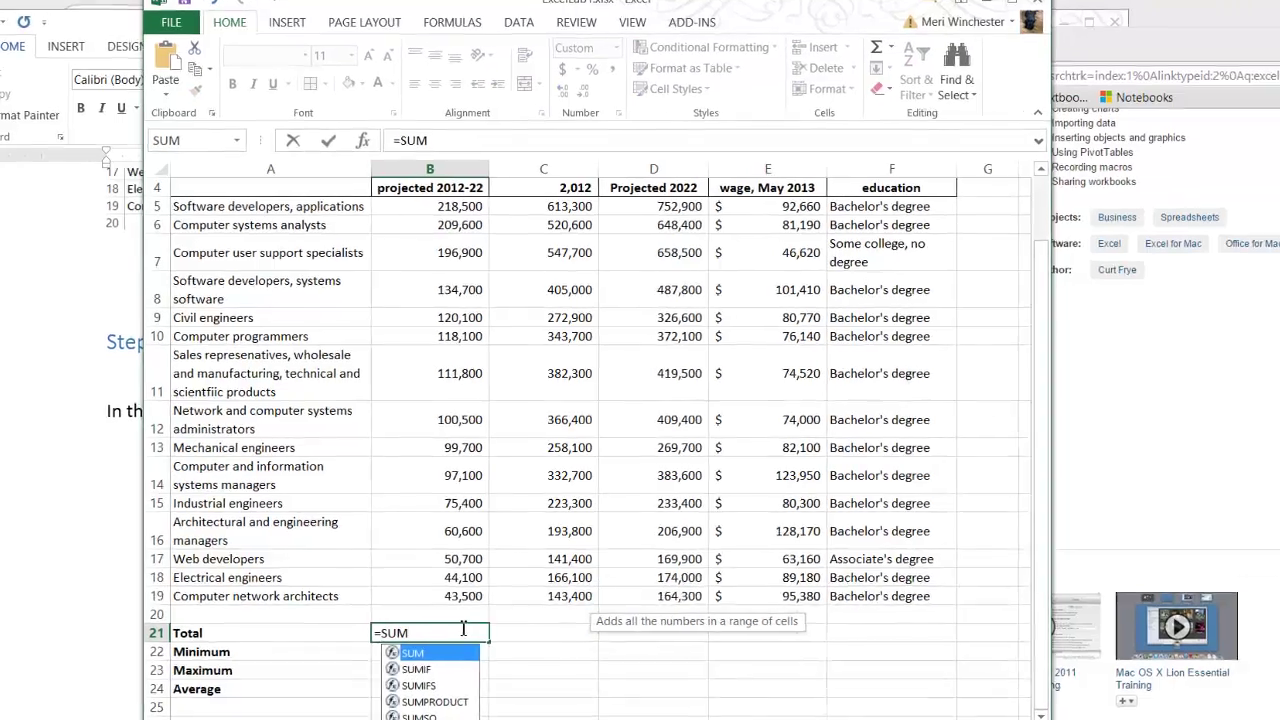
type("(")
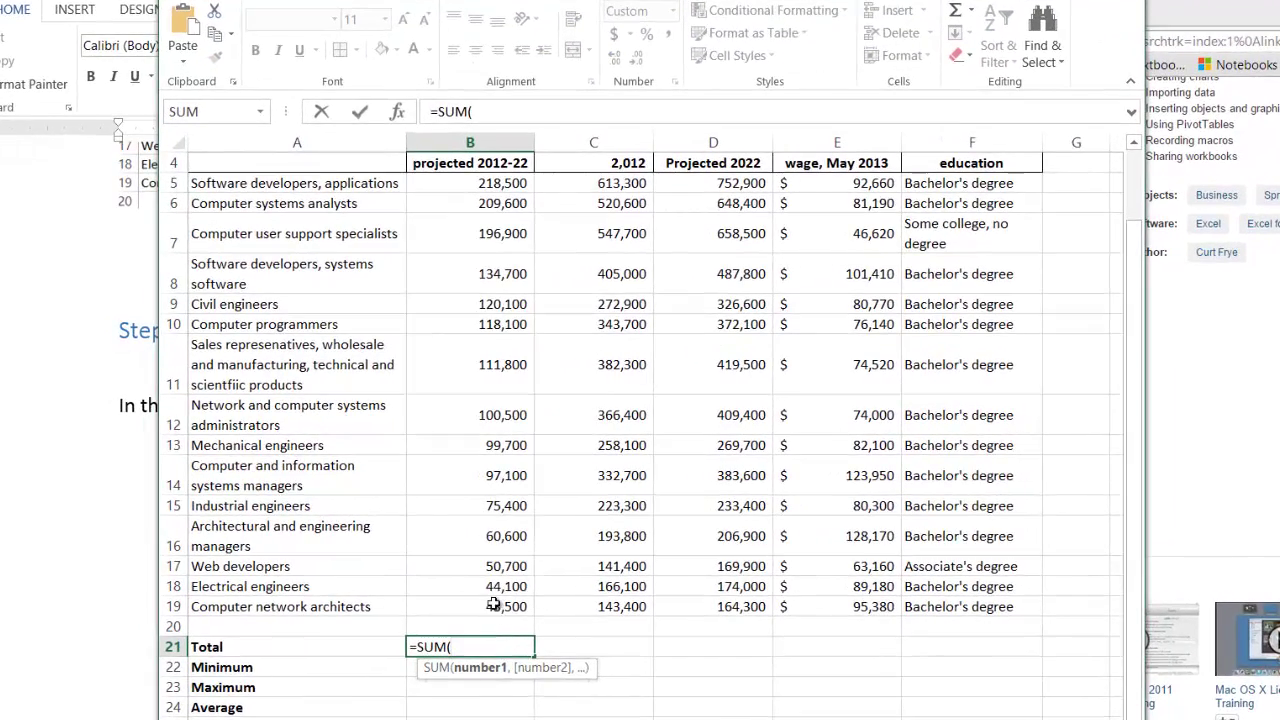
left_click_drag(493, 604, 490, 177)
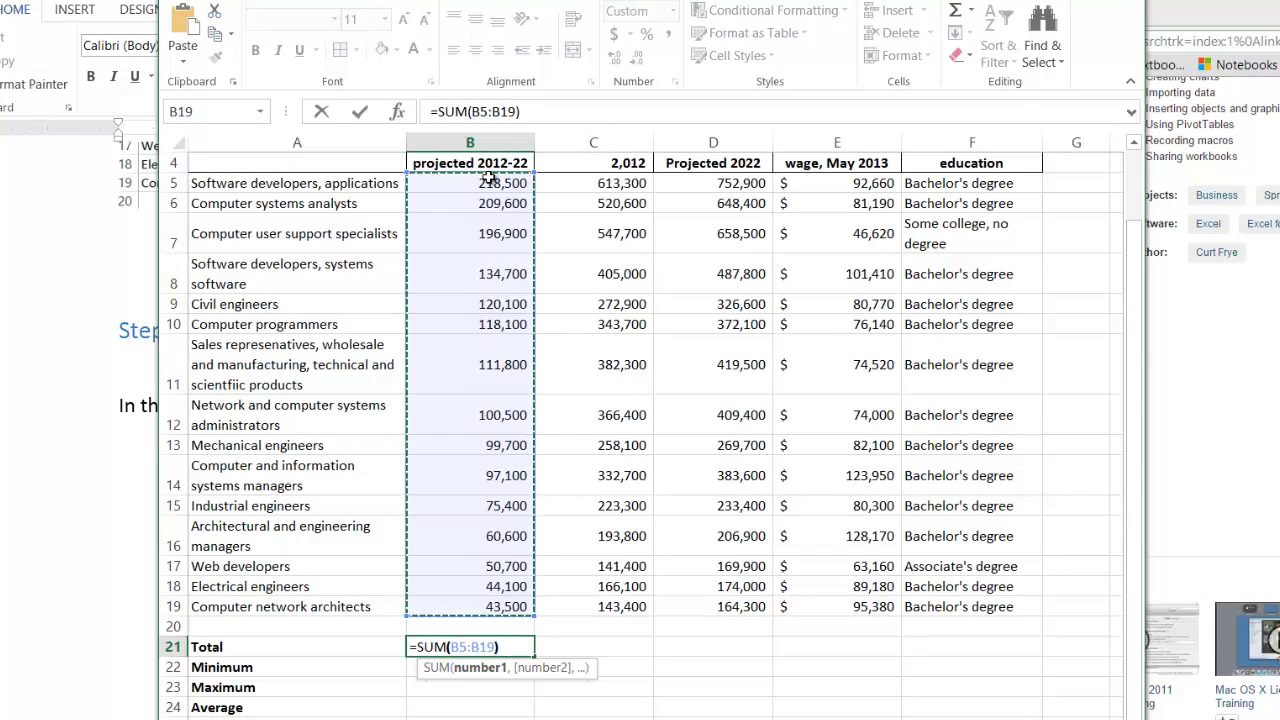
key("Return")
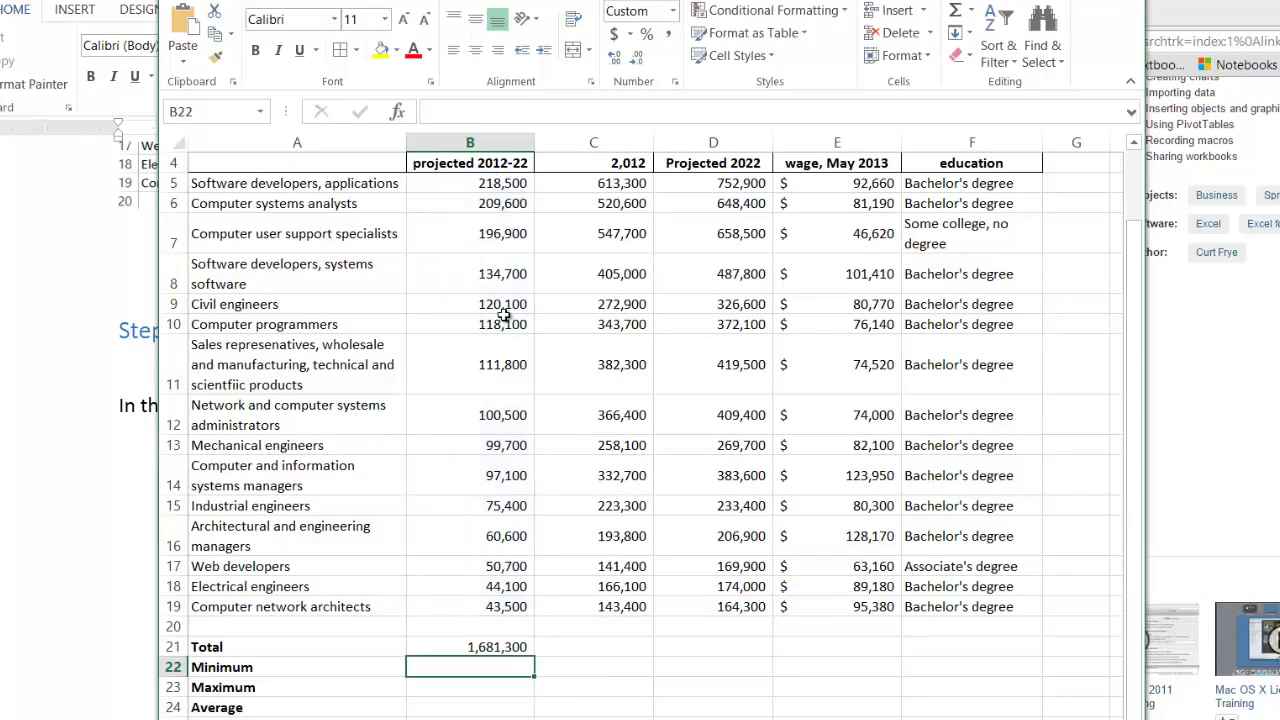
double_click(452, 647)
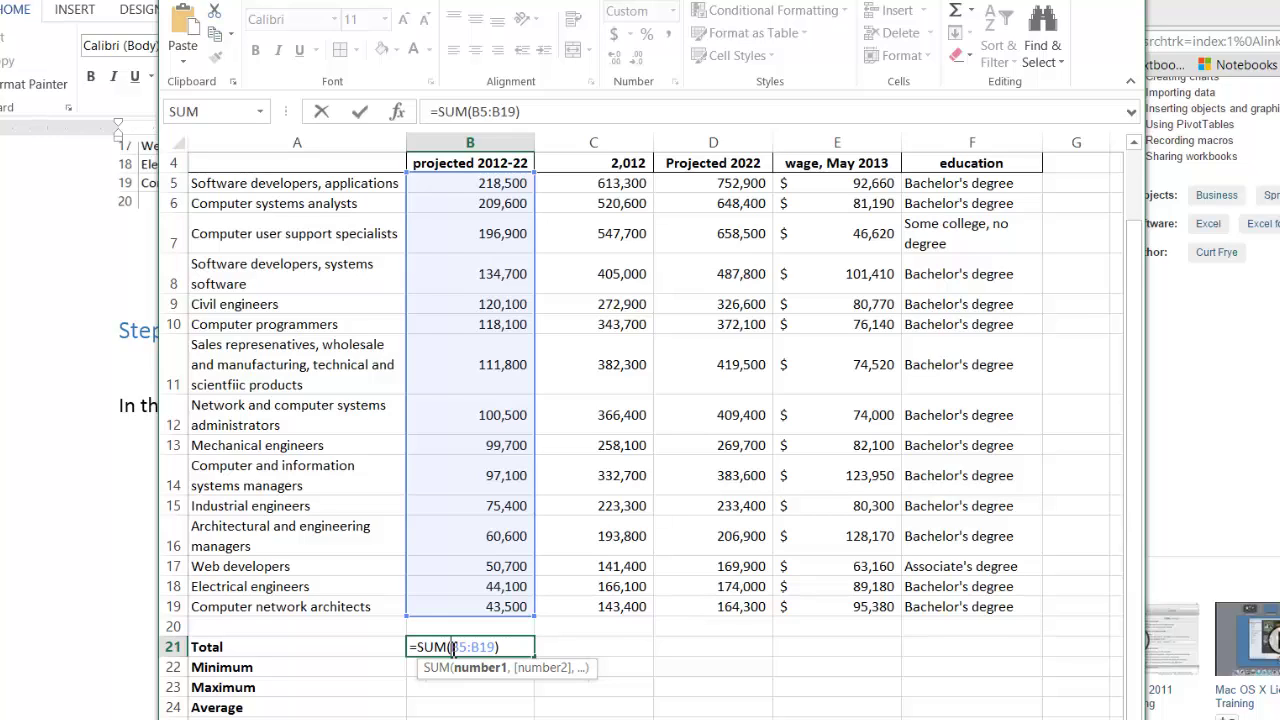
key("ctrl+Return")
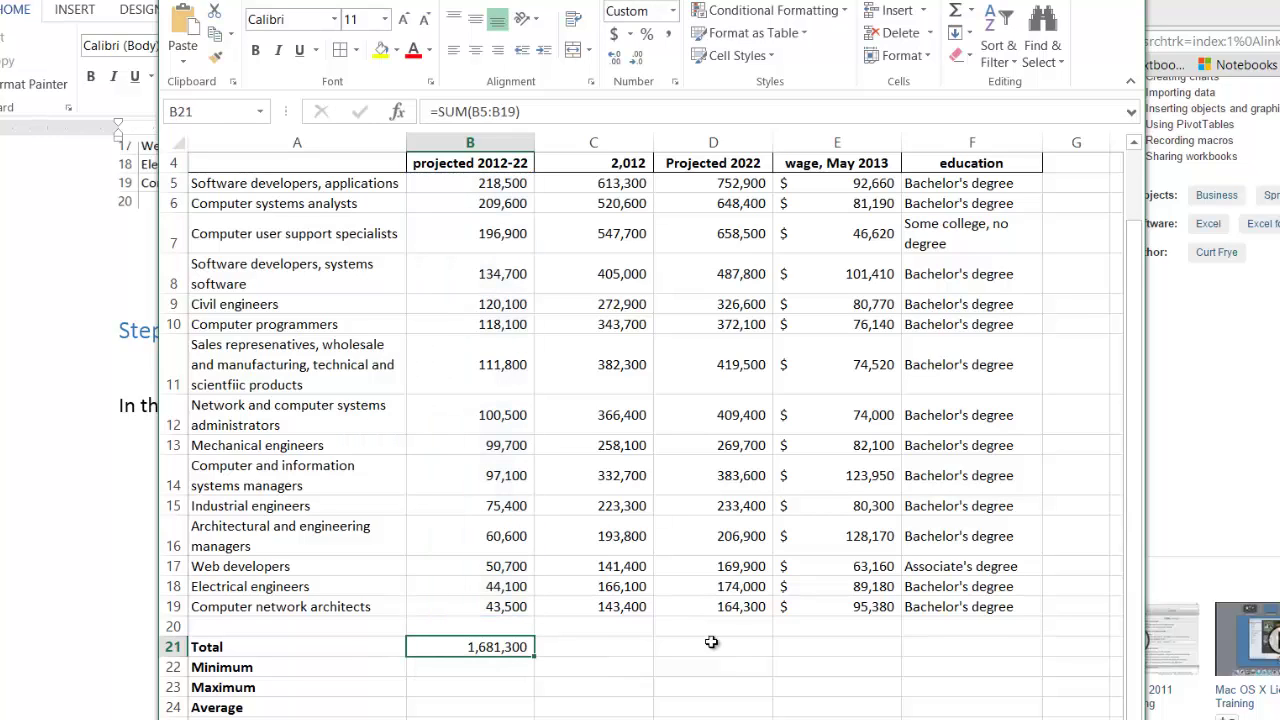
Clear the sum formula from the Total cell B21.
left_click(702, 672)
left_click(520, 643)
key("BackSpace")
key("Return")
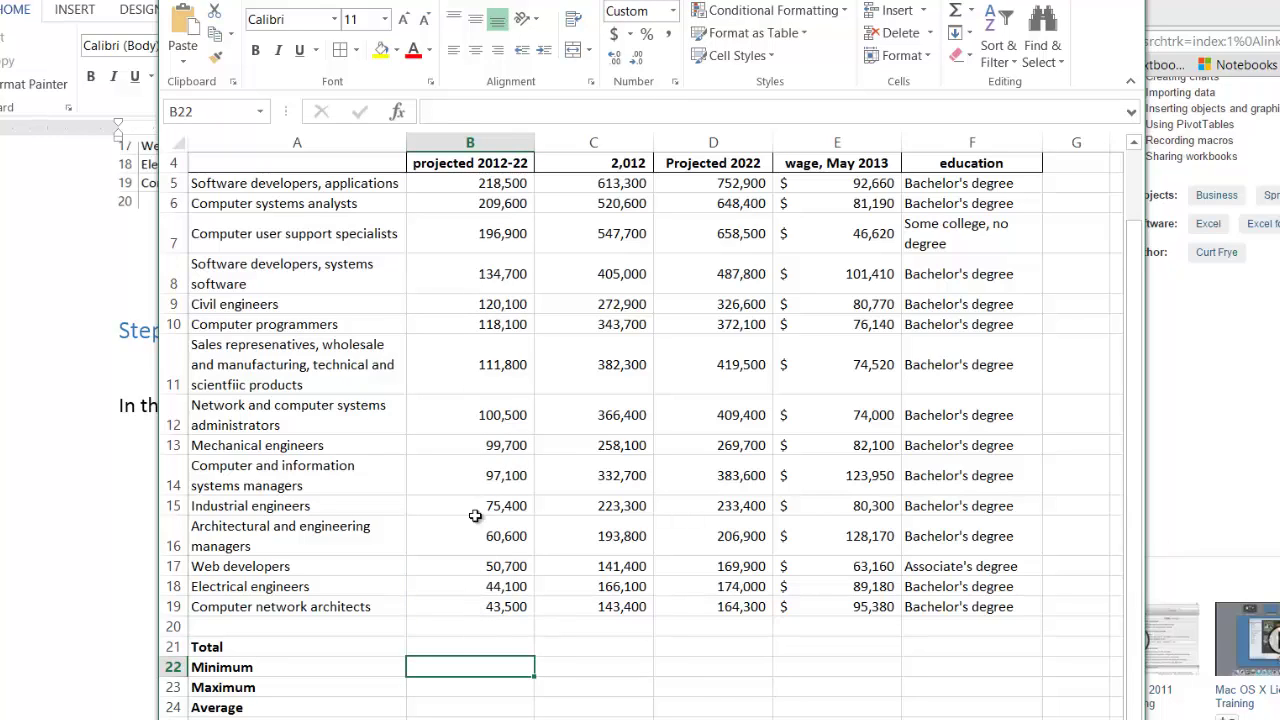
Write the formula = sum(b5:b19) by hand in the Total cell B21.
left_click(429, 645)
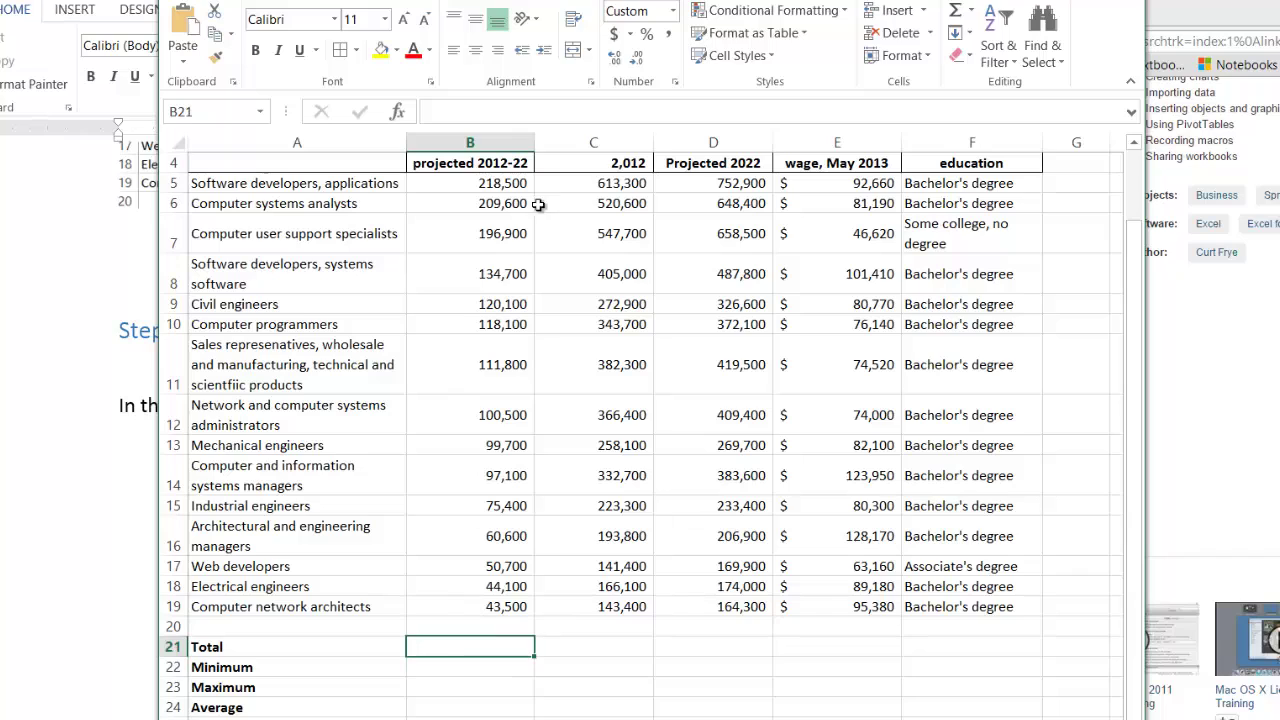
left_click(533, 122)
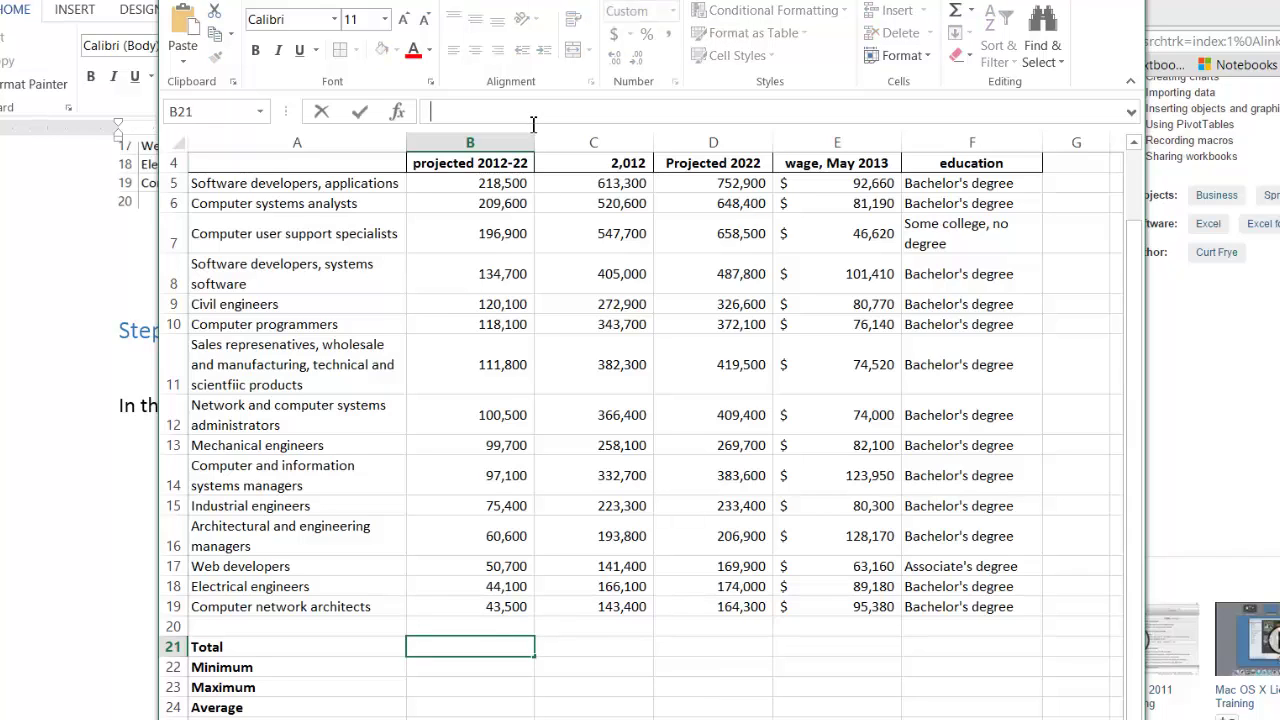
type("= su")
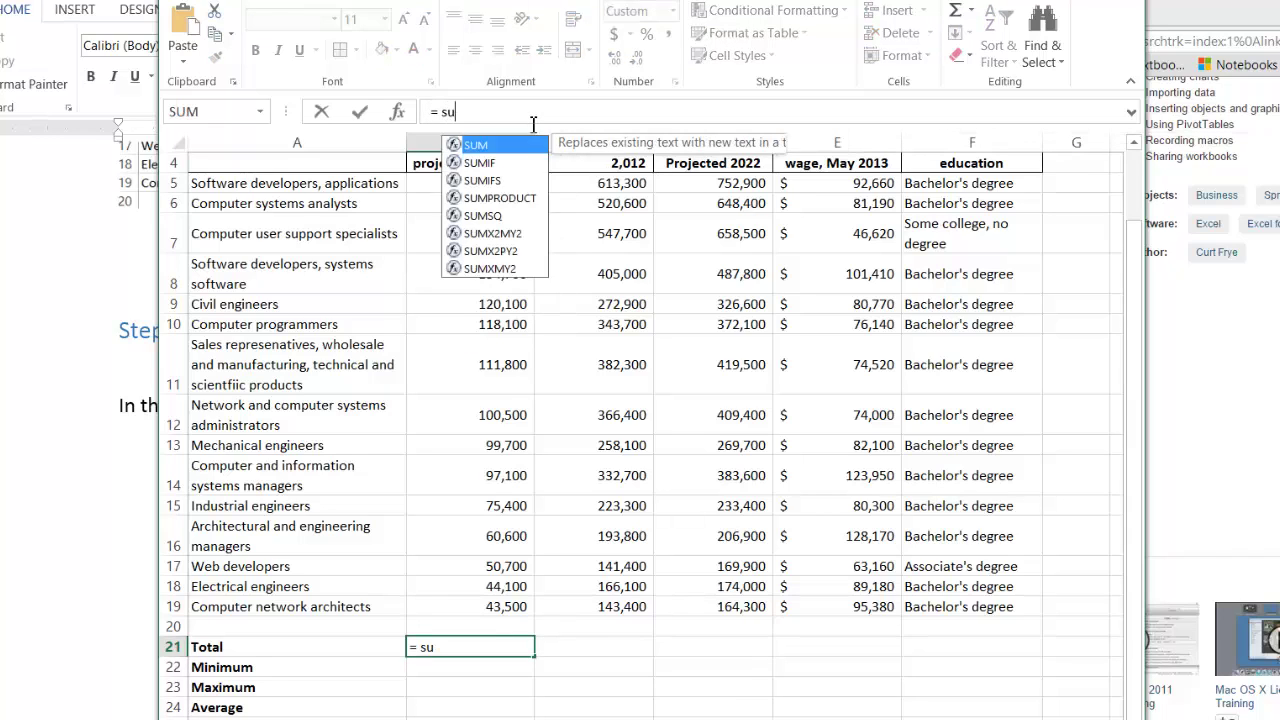
type("m(b5")
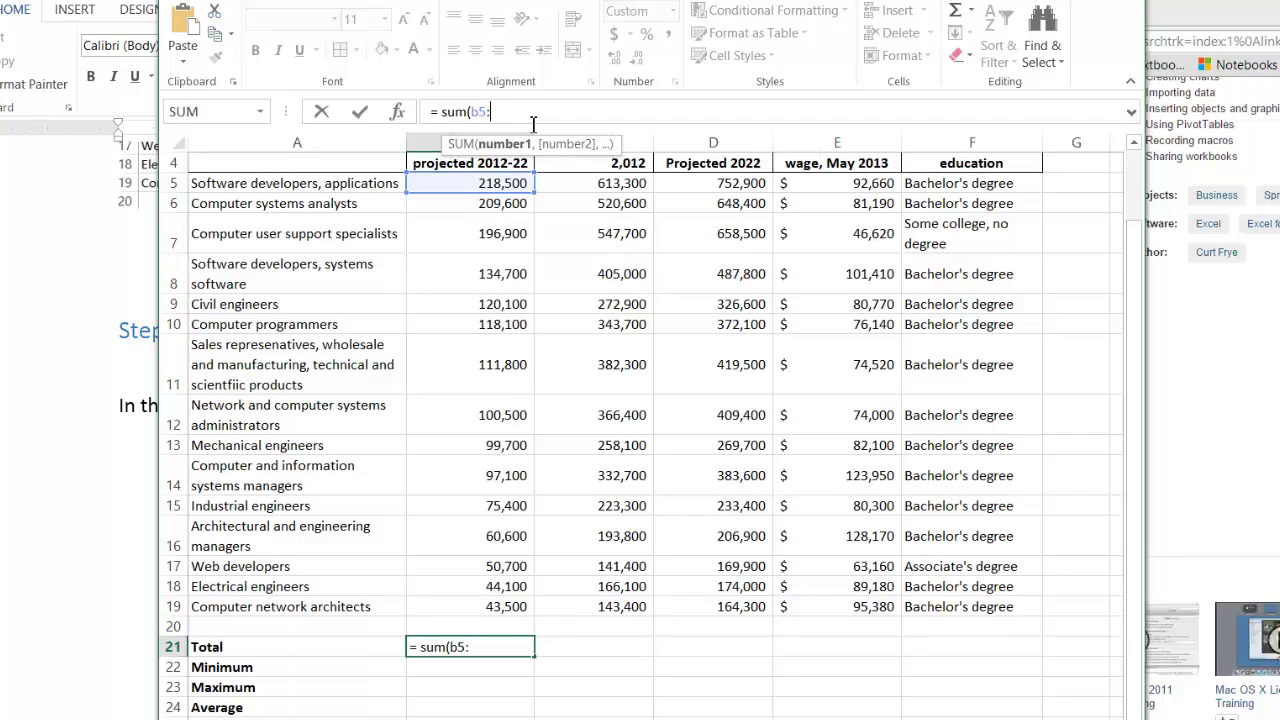
type(":b")
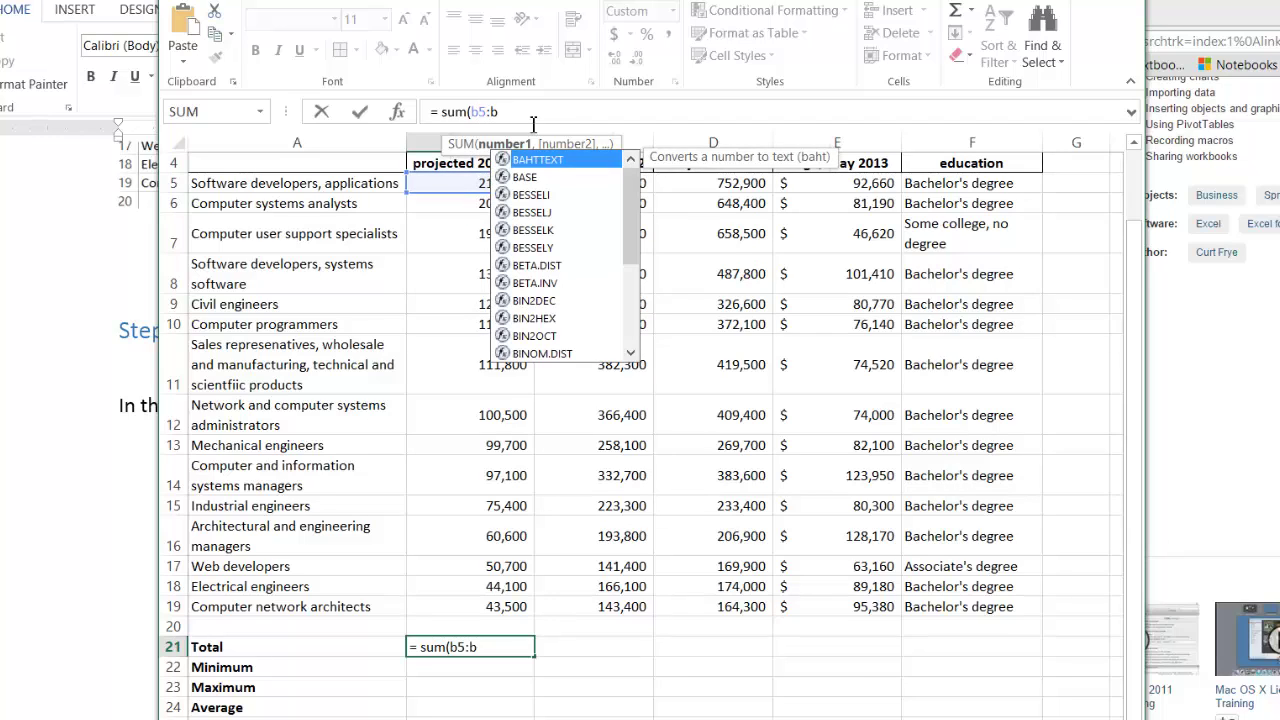
type("19")
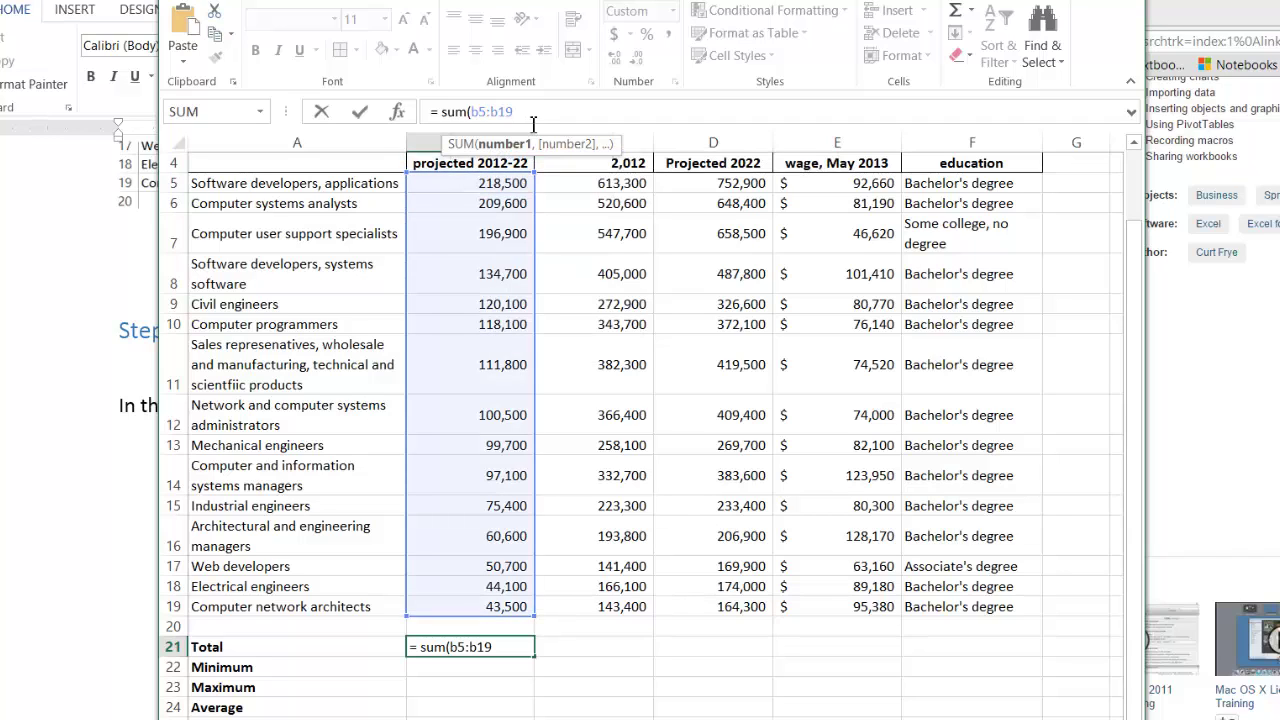
key("Return")
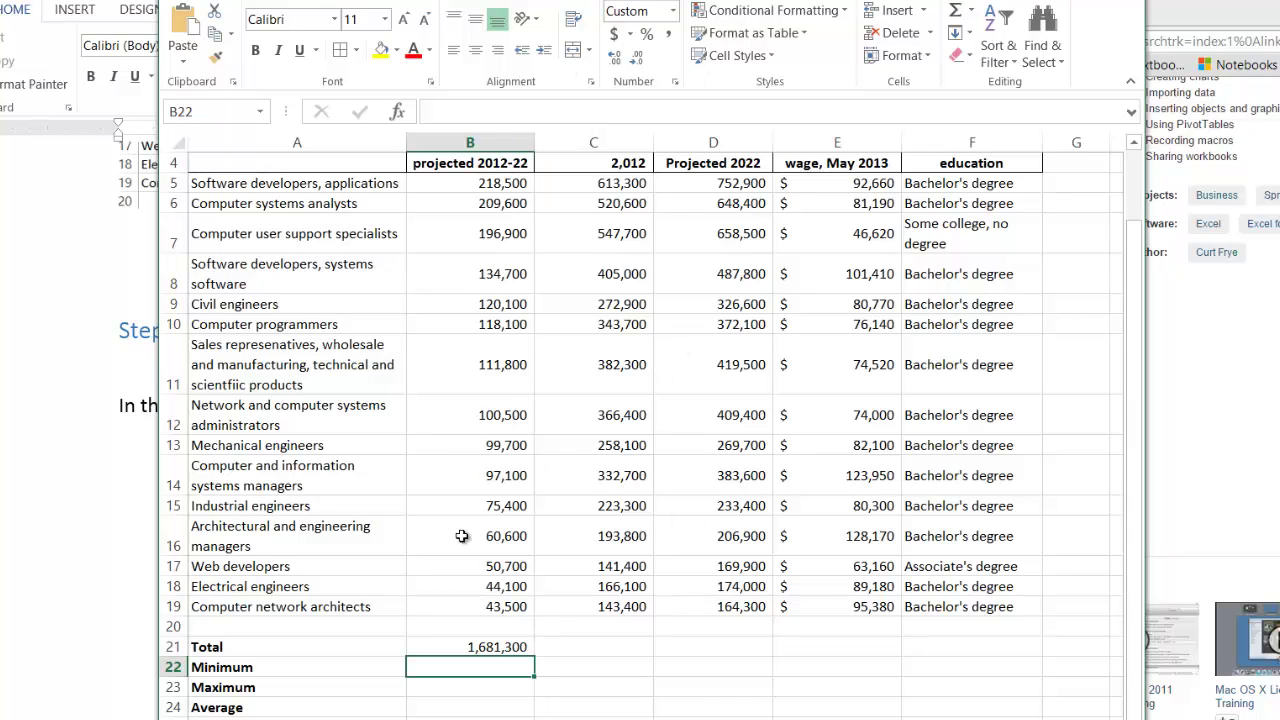
Clear the formula in B21 and try to insert the AutoSum Sum function in its place.
left_click(428, 647)
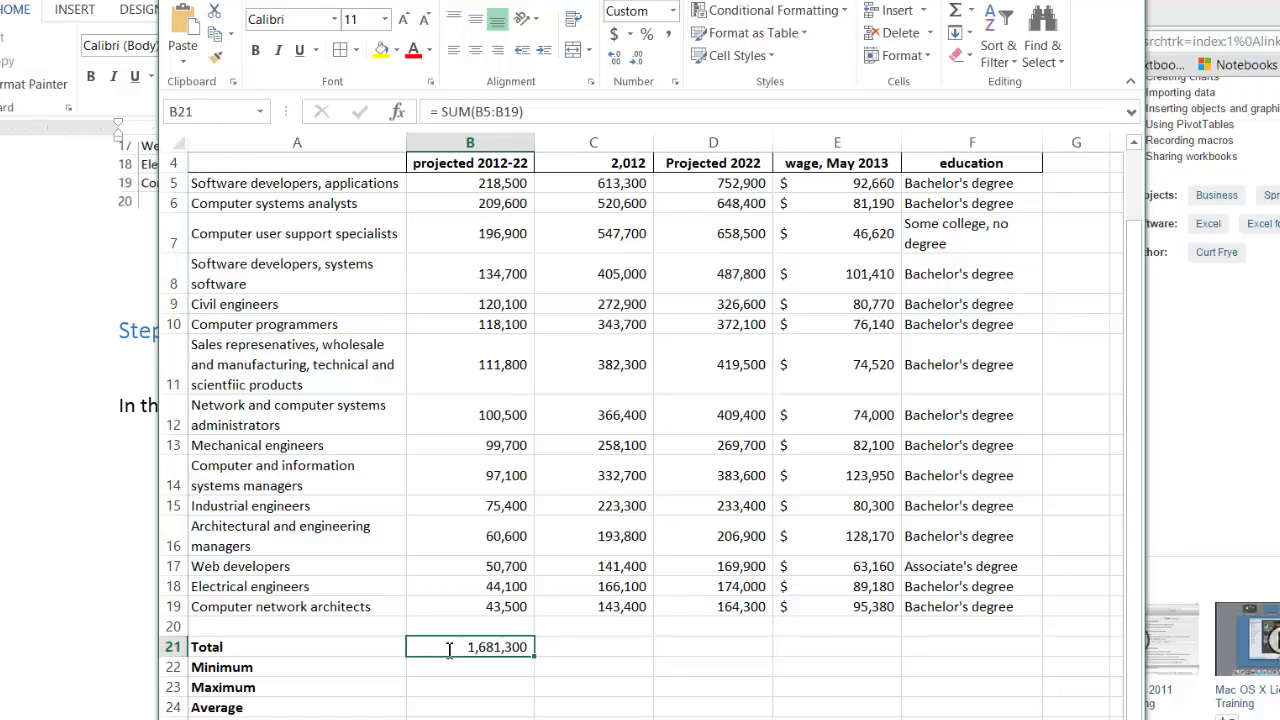
double_click(449, 649)
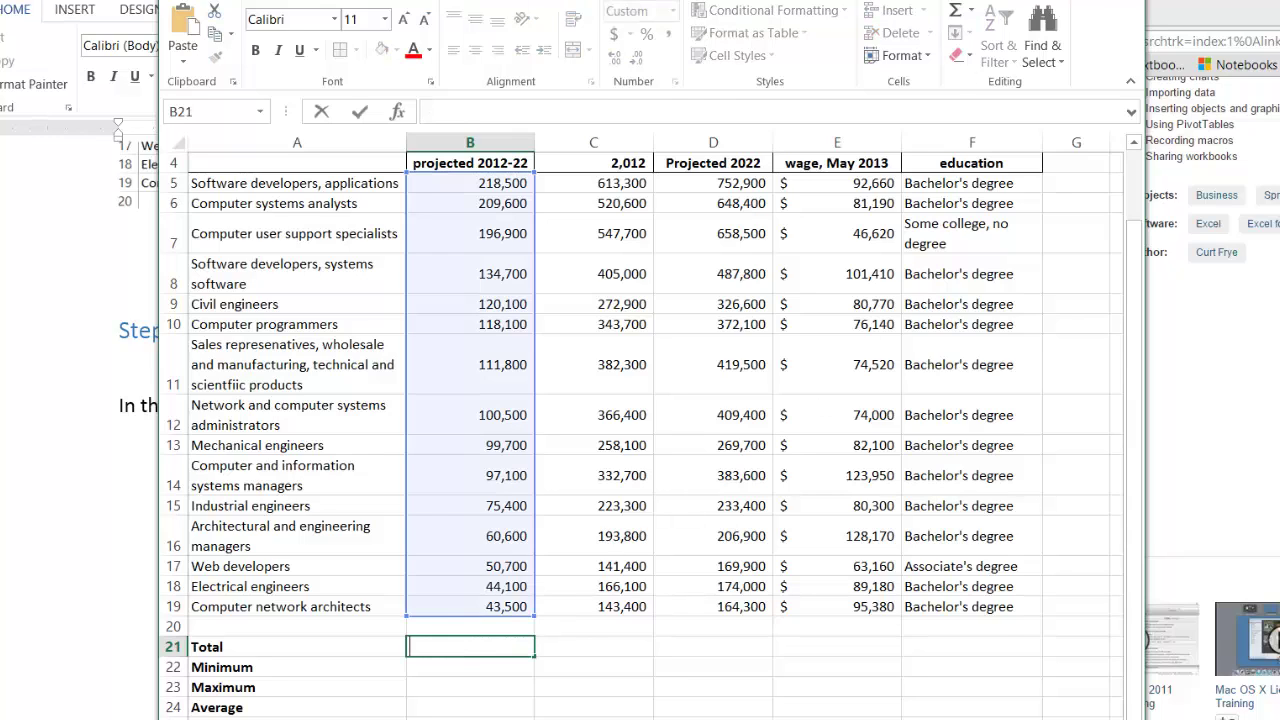
left_click(972, 14)
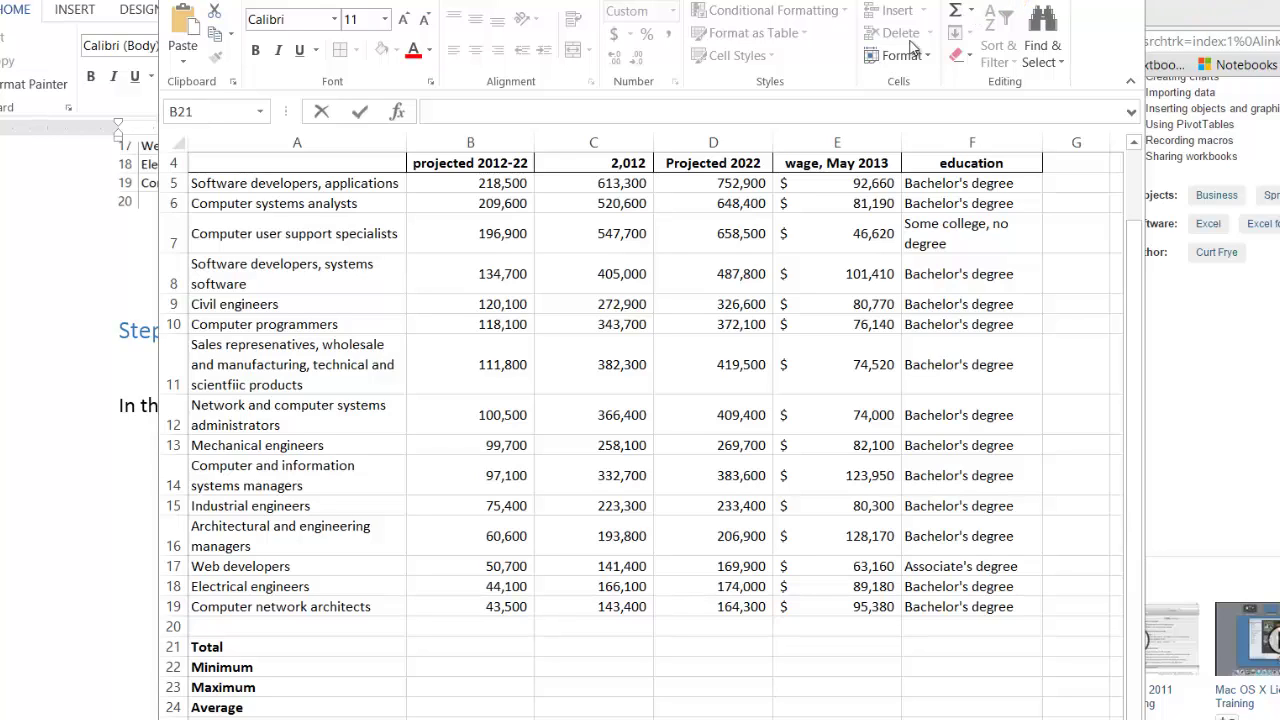
left_click(970, 14)
left_click(970, 14)
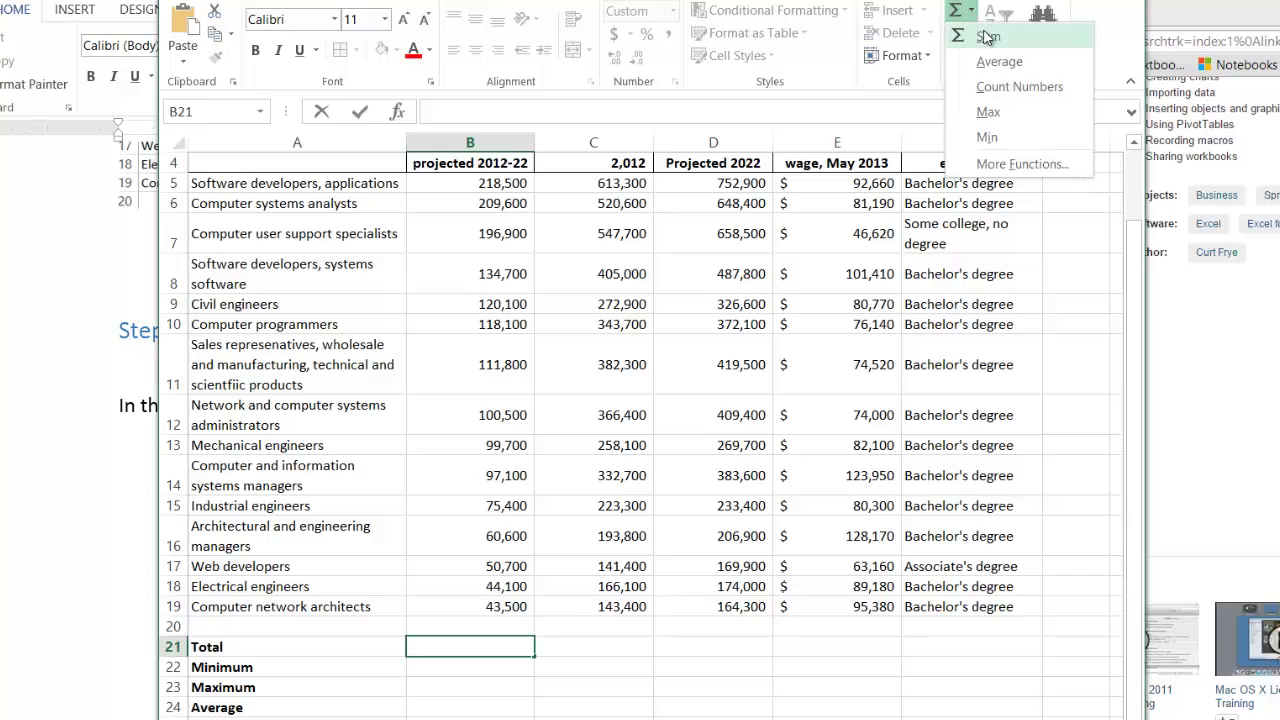
left_click(987, 38)
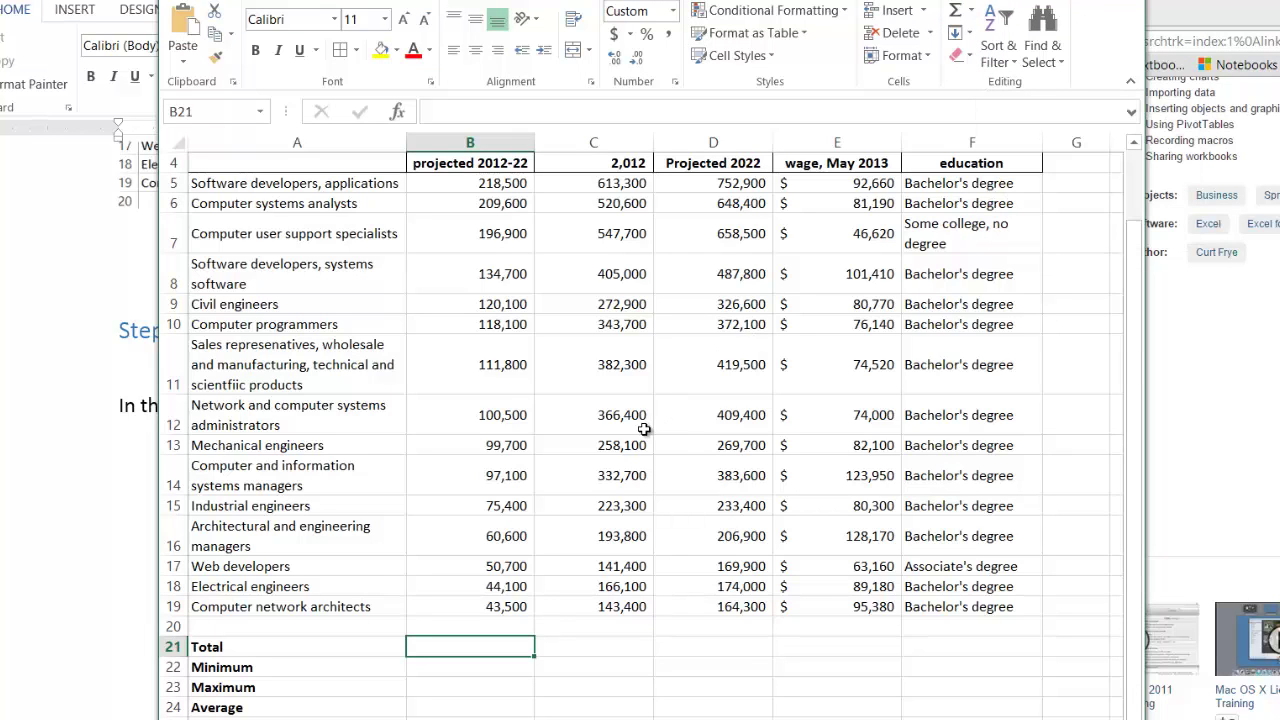
Total the job openings in B21 with the AutoSum Sum function, adjusting its range to B5:B19.
left_click(516, 184)
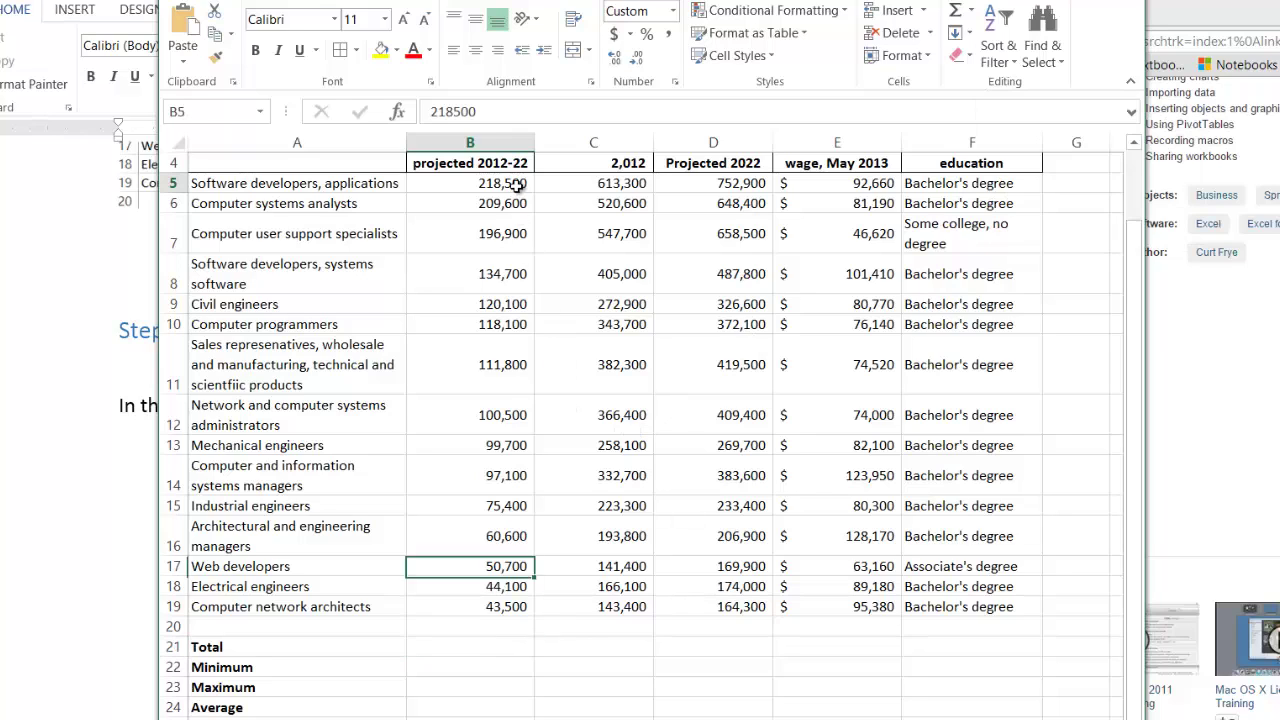
left_click(467, 643)
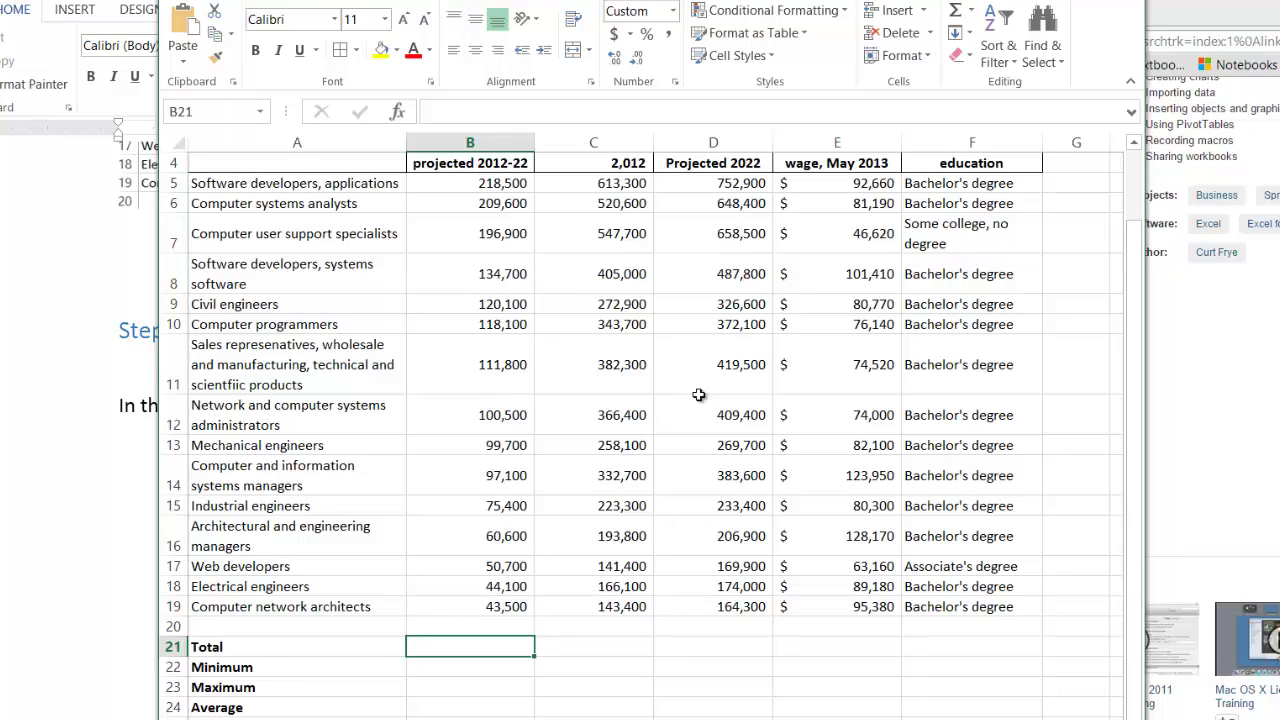
left_click(970, 10)
left_click(985, 37)
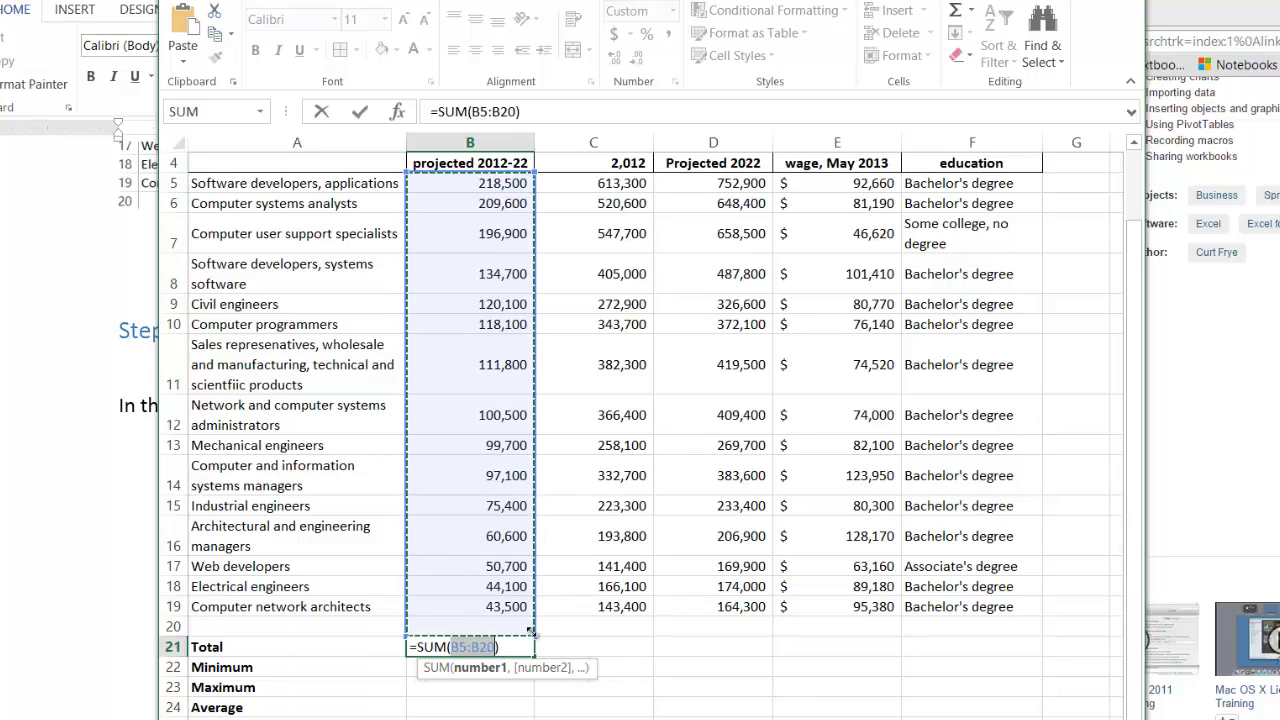
left_click_drag(530, 632, 535, 615)
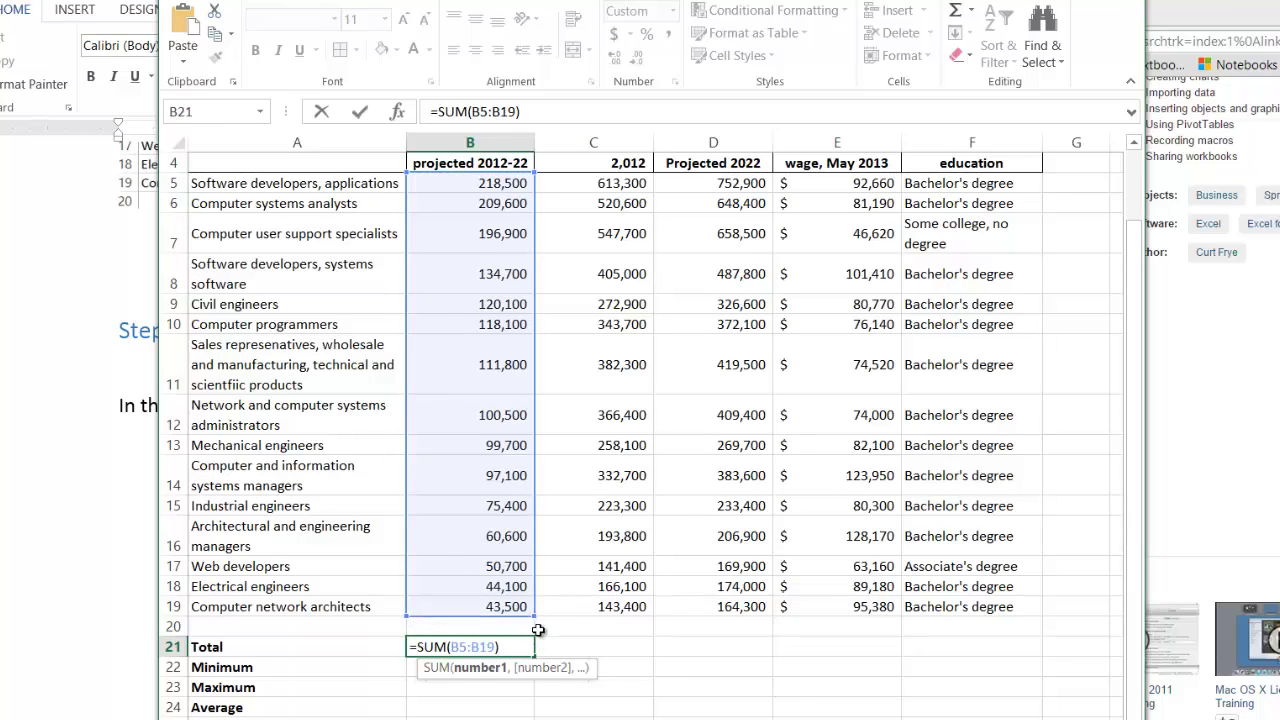
key("Return")
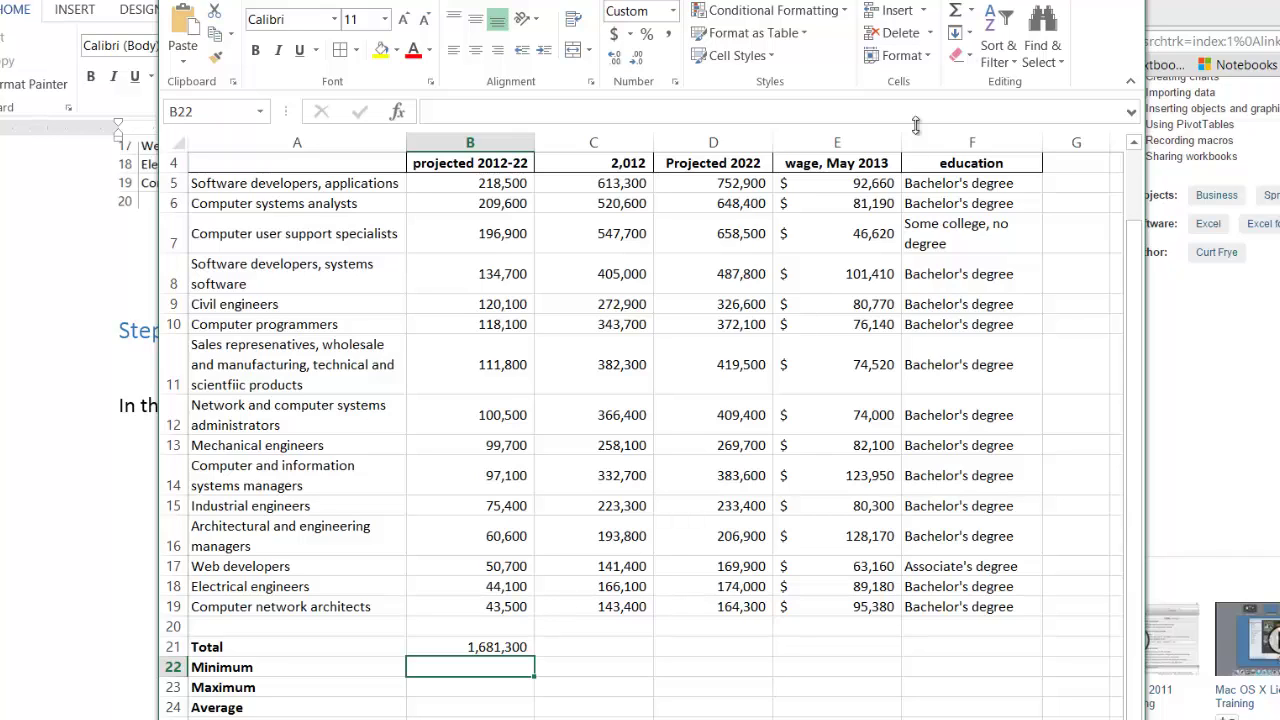
Insert the AutoSum Min function in the Minimum cell B22 and set its range to B5:B19.
left_click(972, 13)
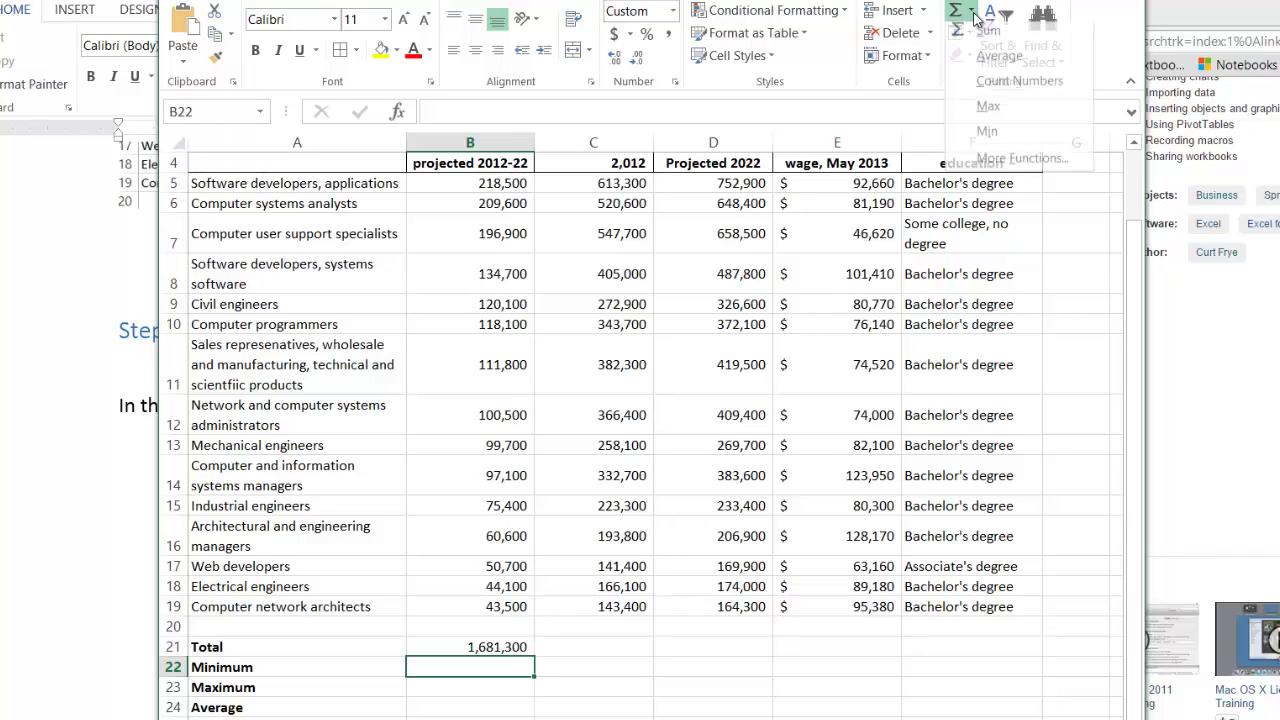
left_click(986, 130)
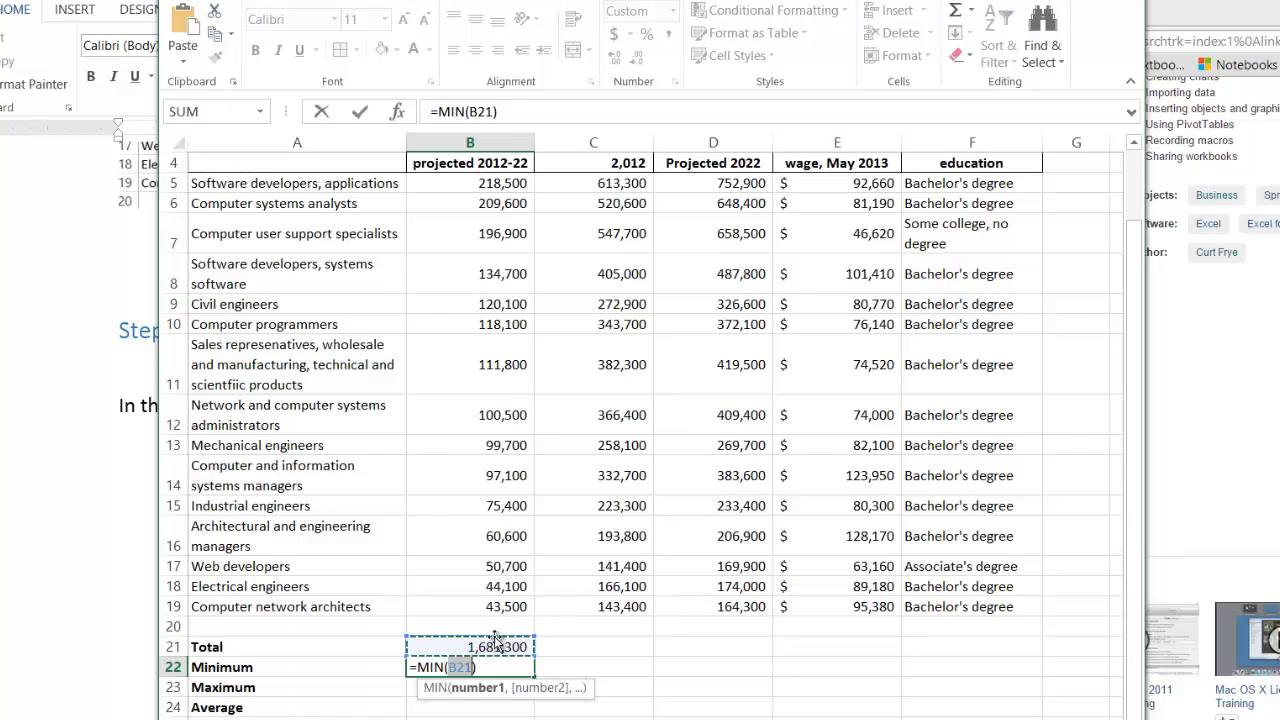
left_click_drag(495, 627, 505, 180)
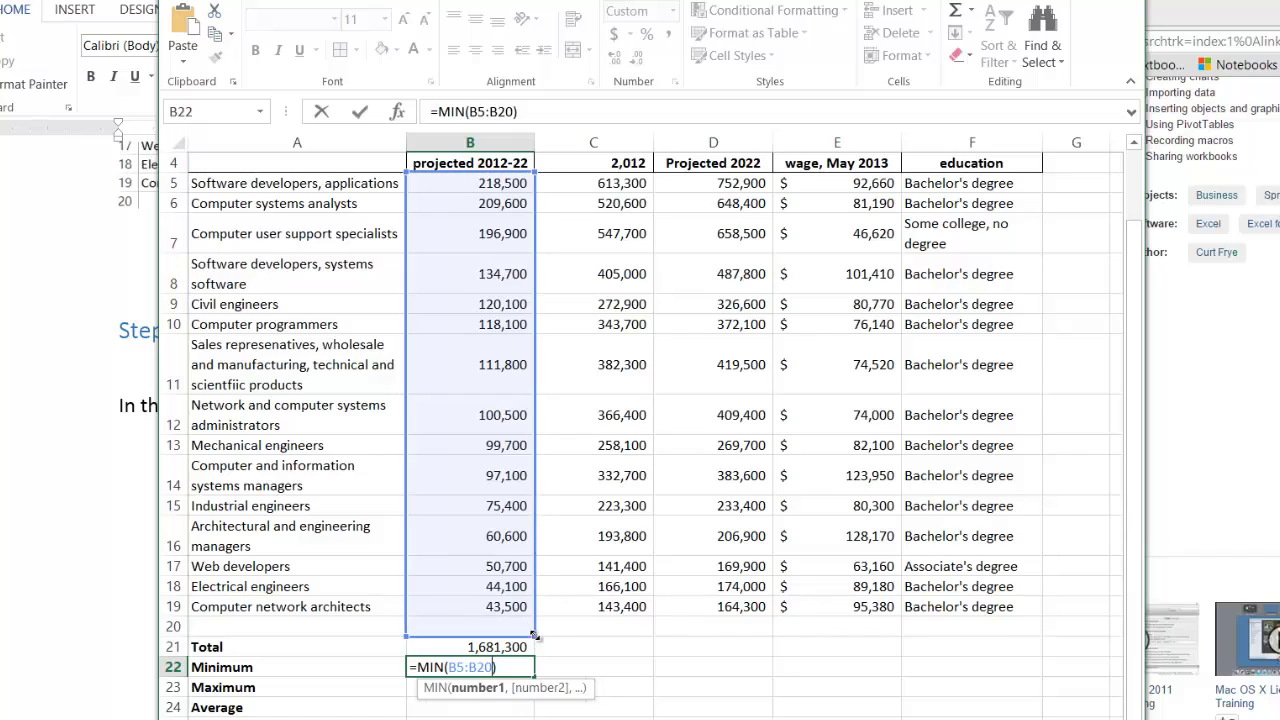
left_click_drag(533, 627, 534, 615)
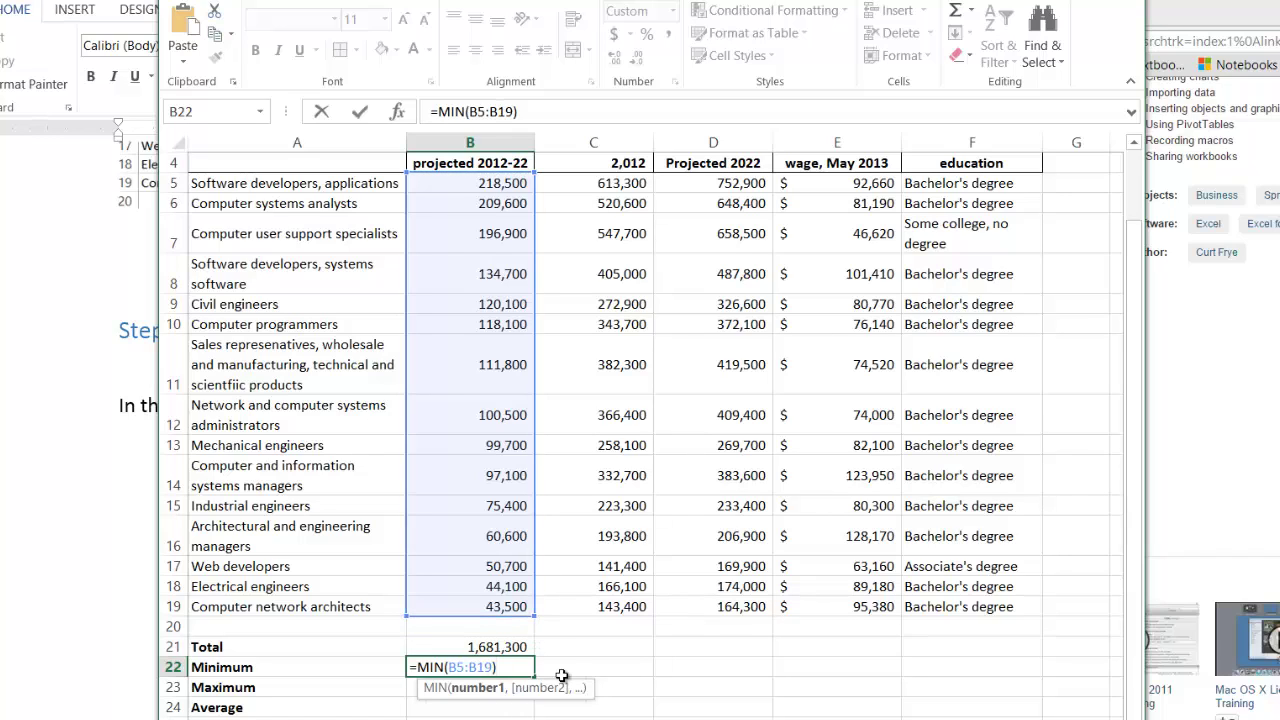
key("Return")
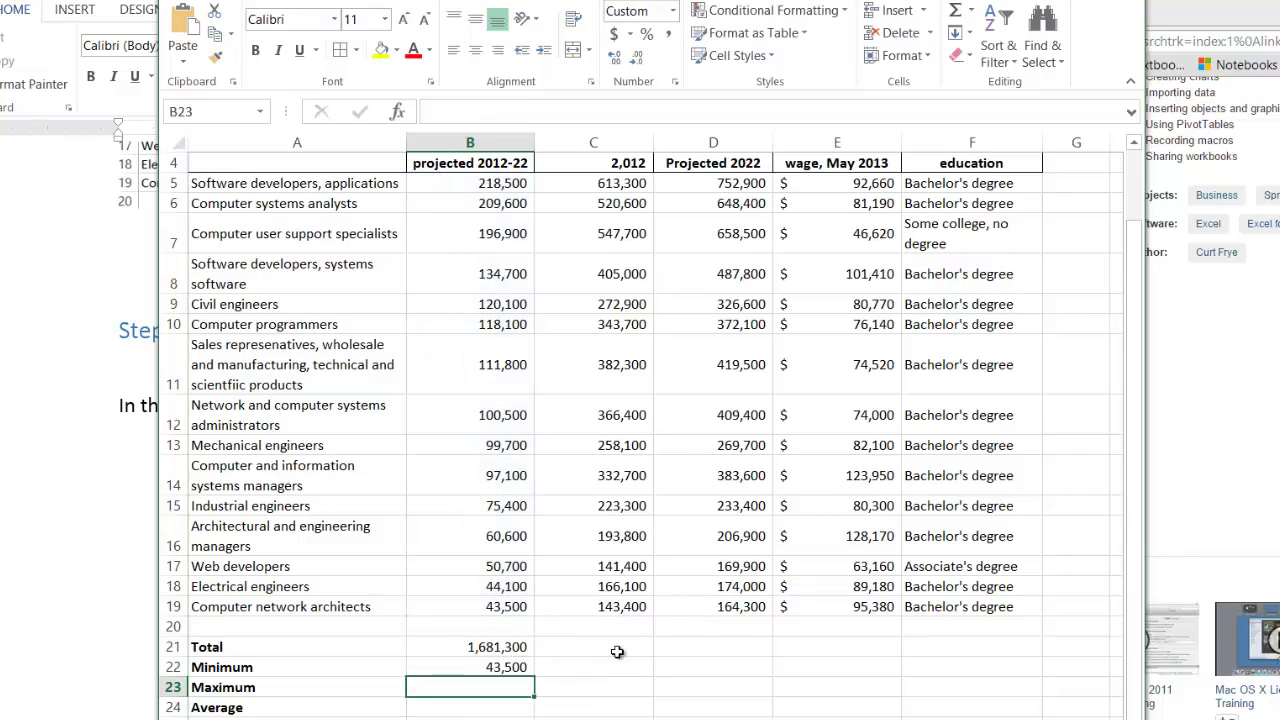
Insert the AutoSum Max function in the Maximum cell B23 and try to set its range to B5:19.
left_click(971, 12)
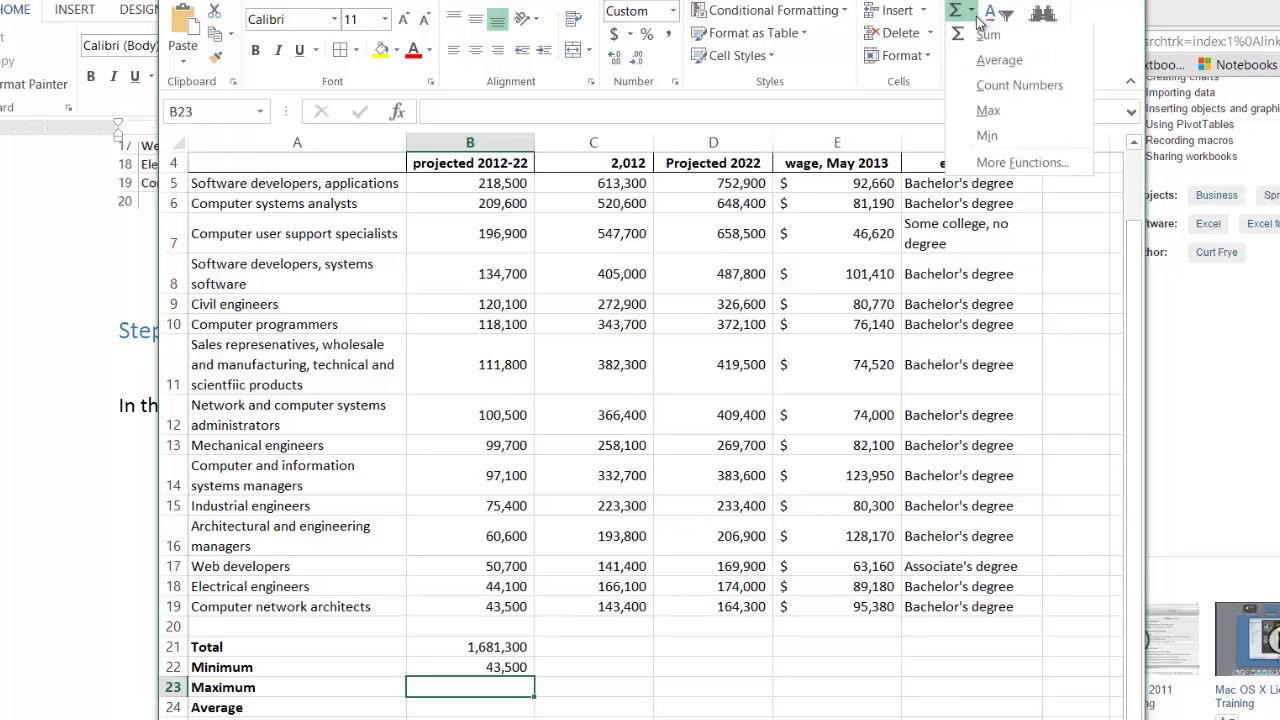
left_click(988, 110)
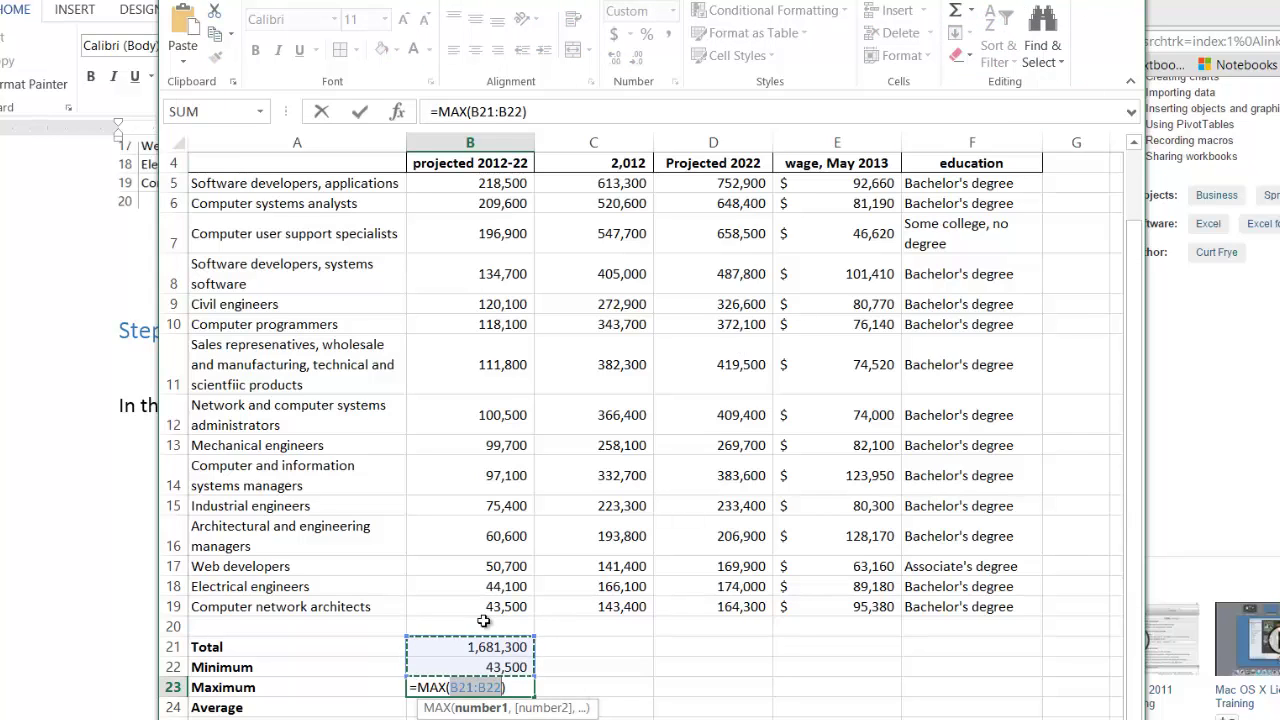
left_click(471, 687)
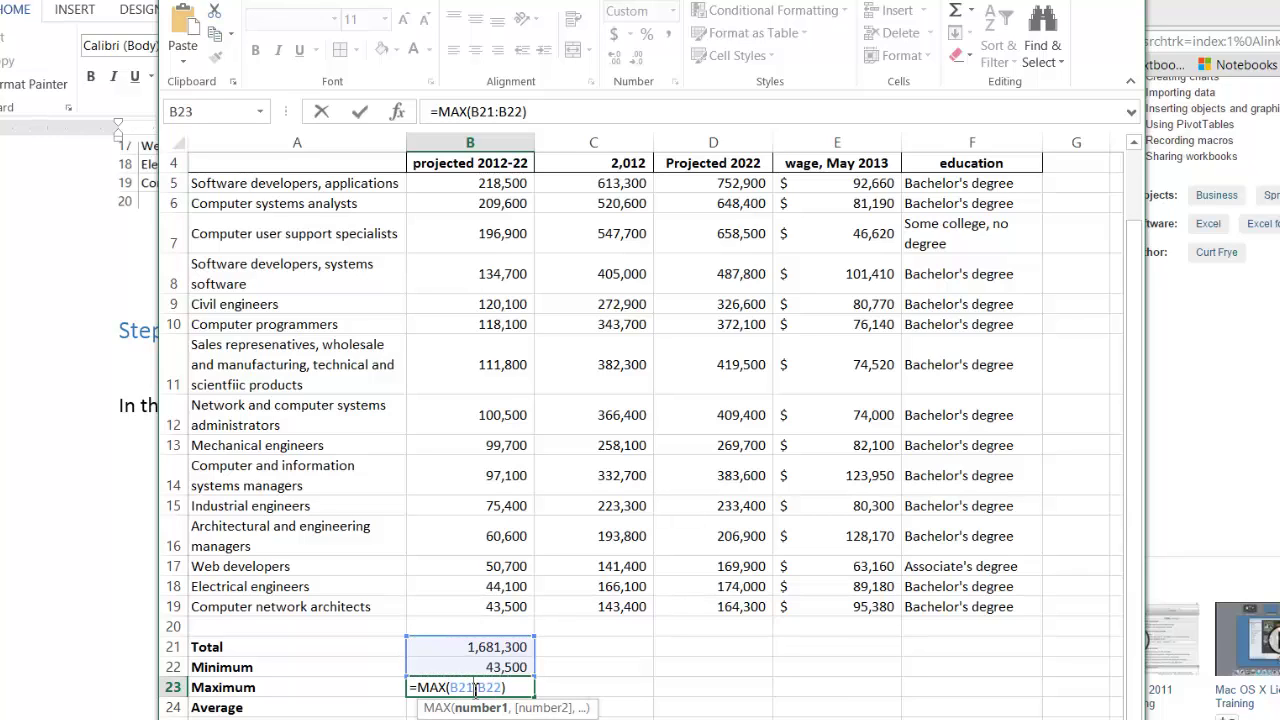
key("BackSpace")
key("BackSpace")
type("5")
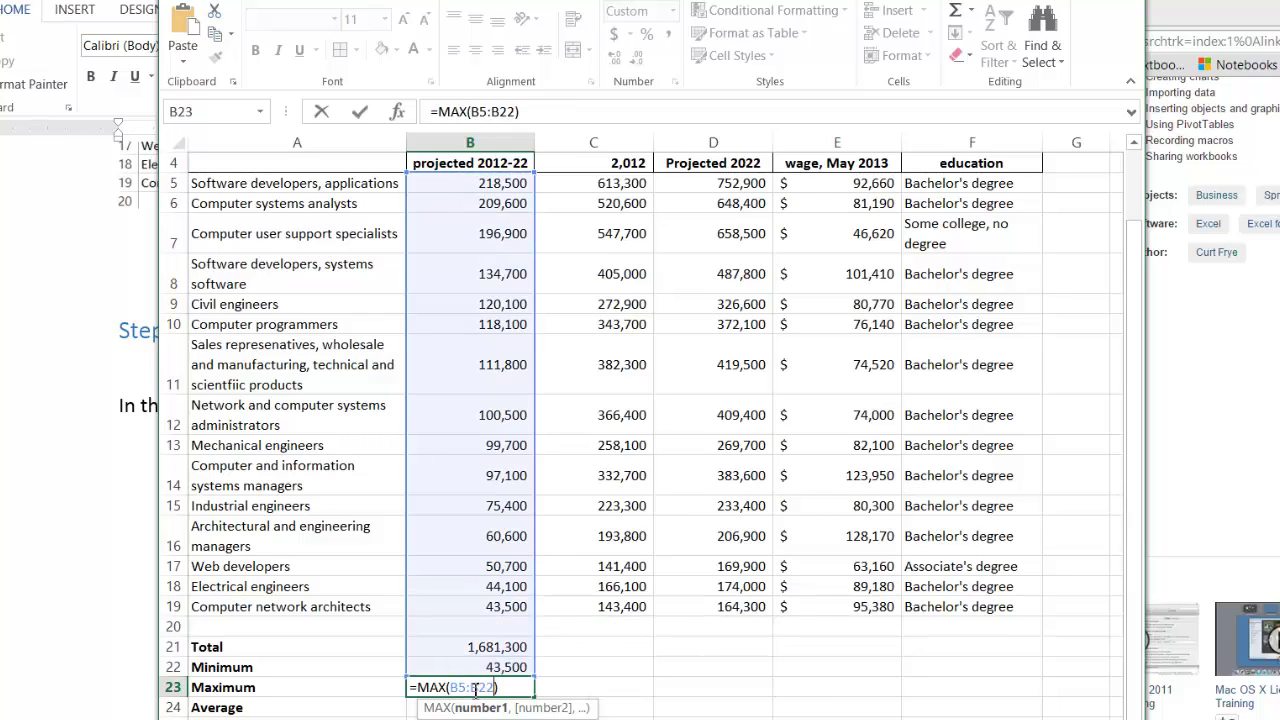
key("BackSpace")
key("BackSpace")
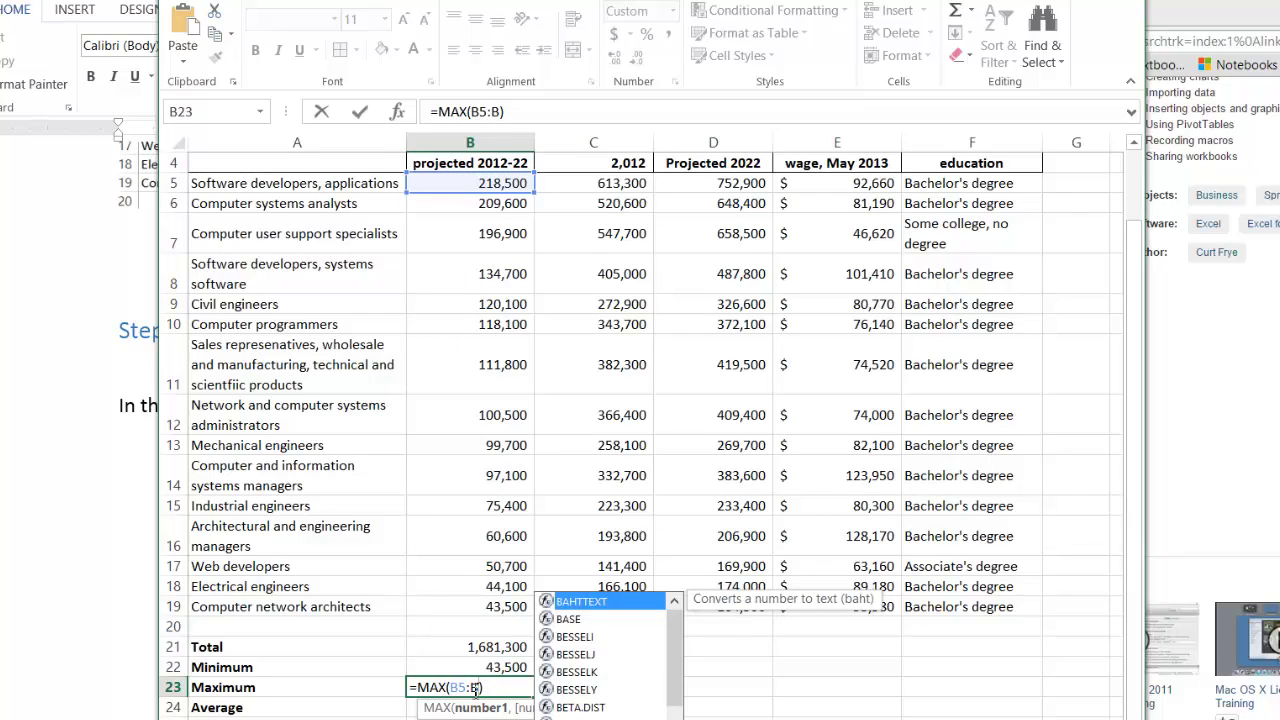
key("BackSpace")
type("19)")
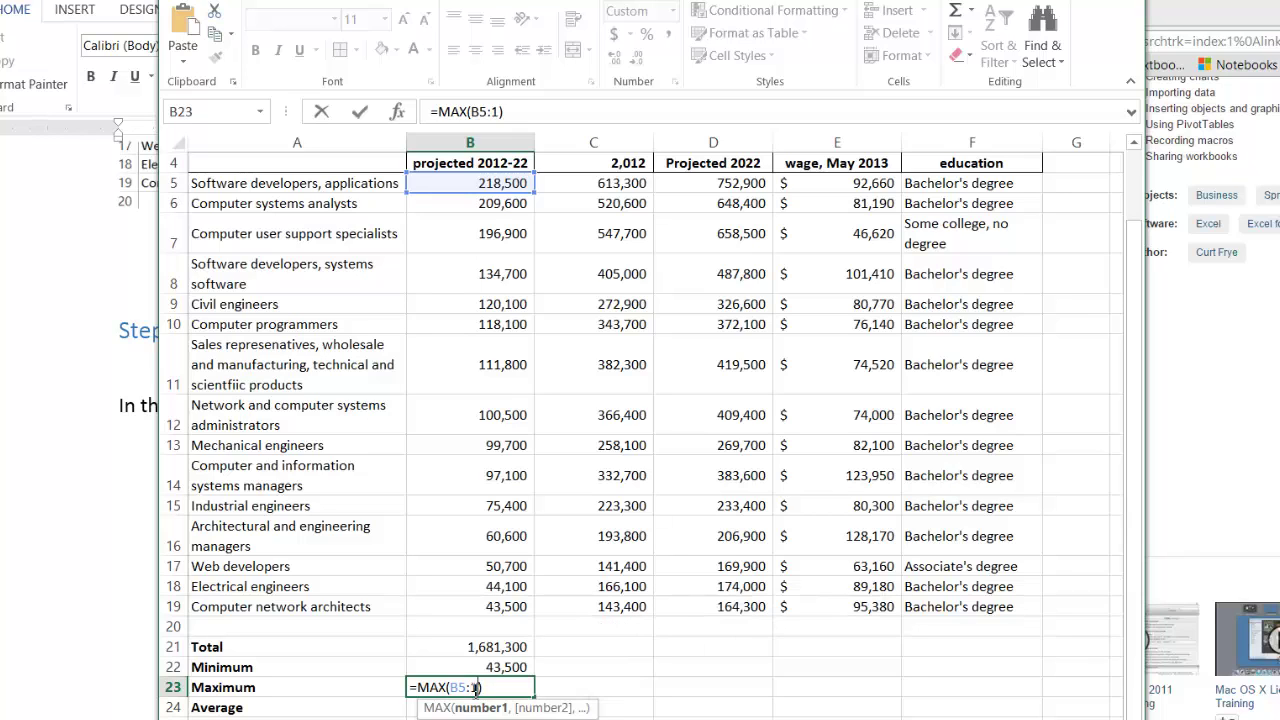
key("Return")
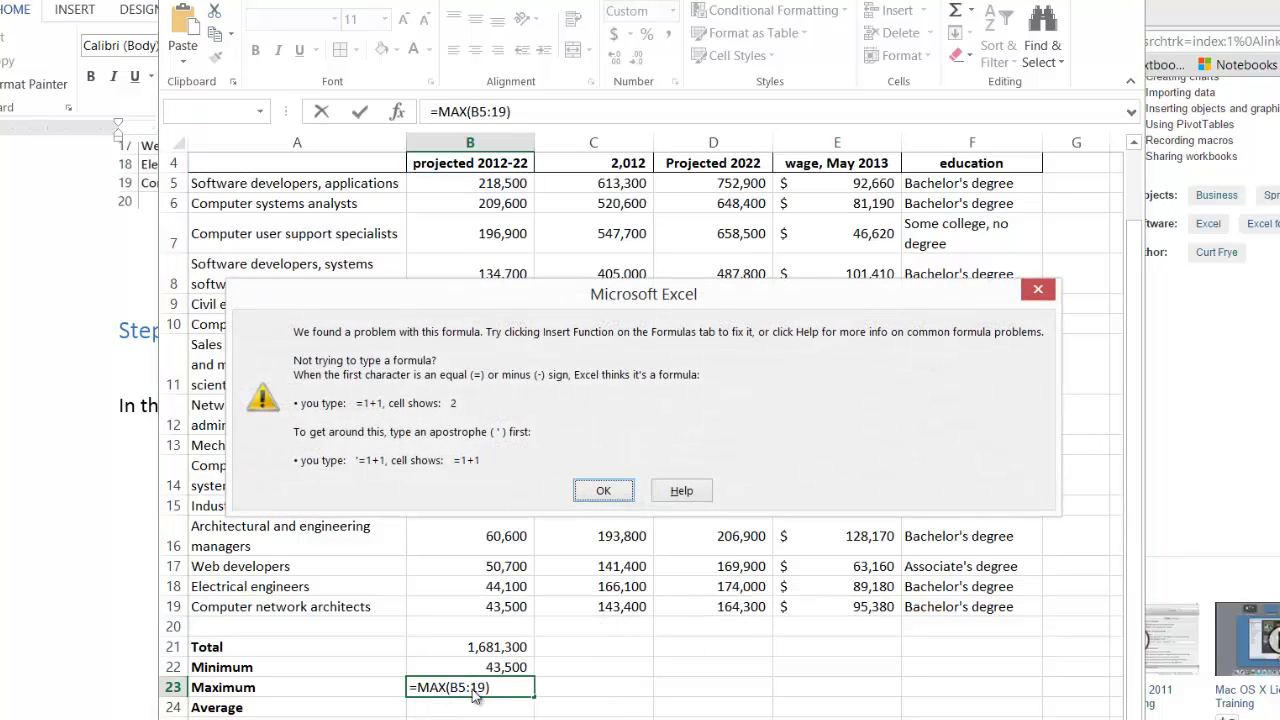
Dismiss the formula error and correct the formula in B23 to =MAX(B5:B19).
left_click(590, 494)
left_click(472, 687)
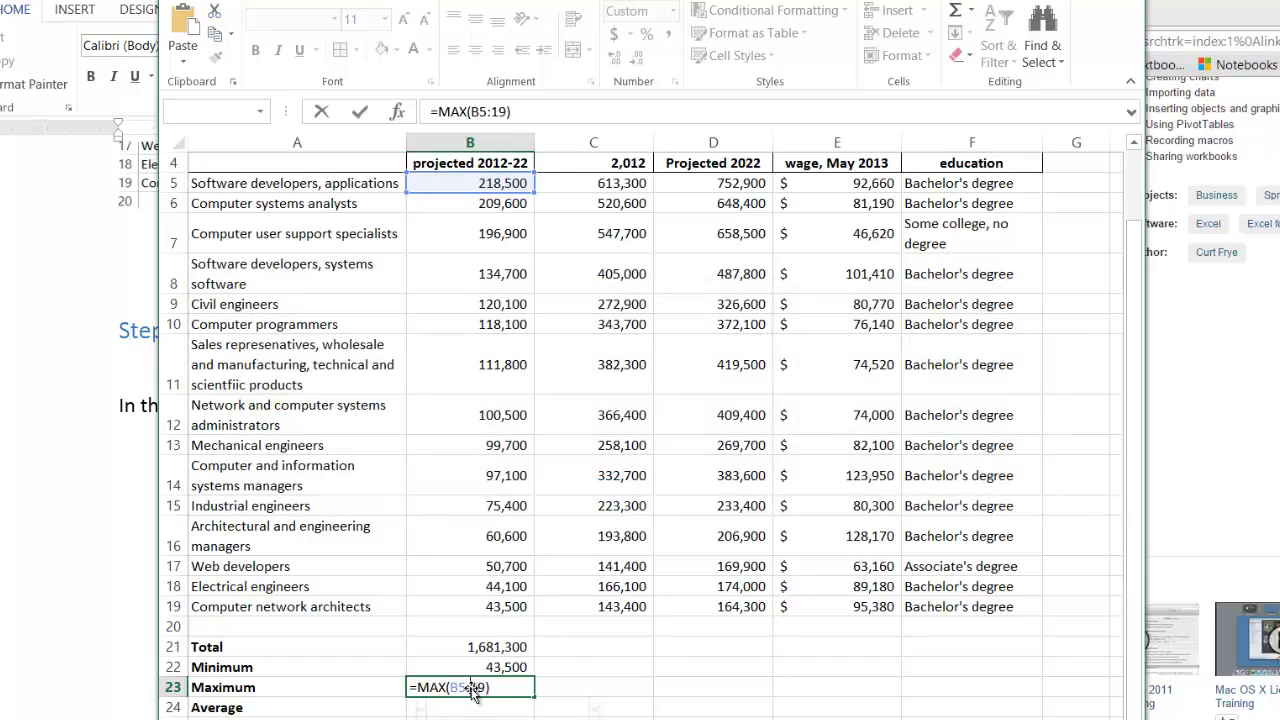
type("B")
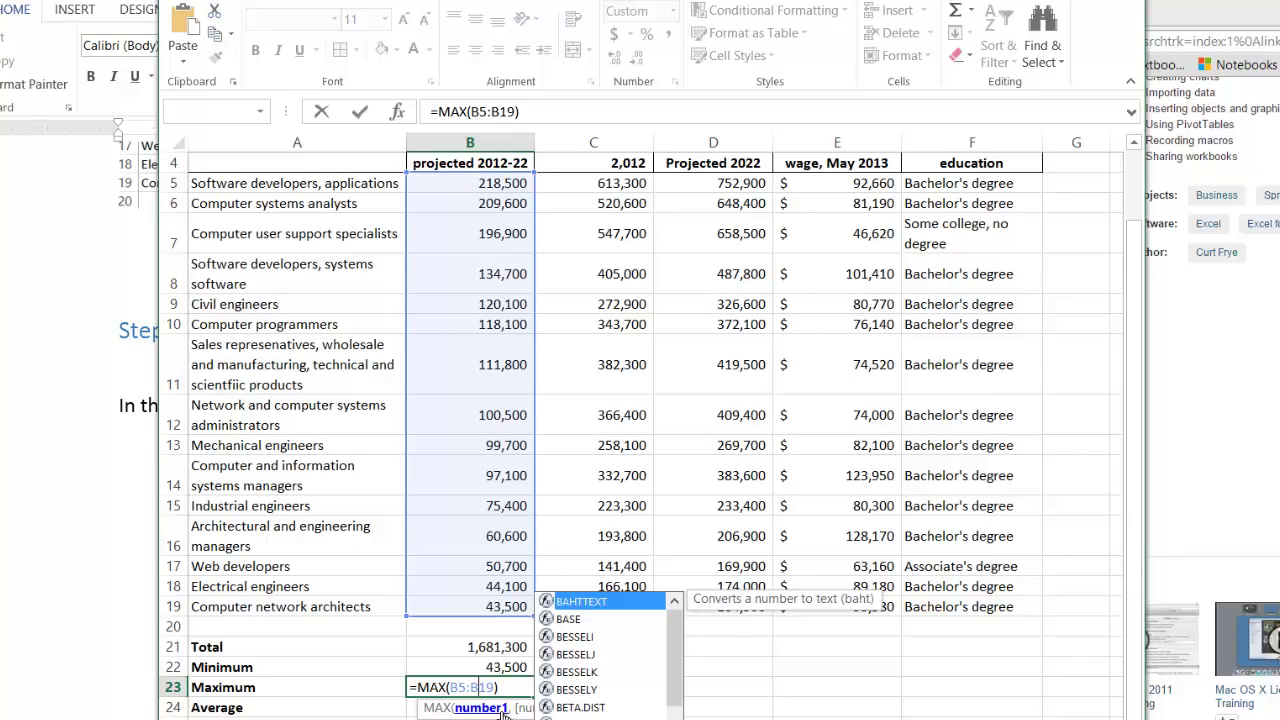
key("Return")
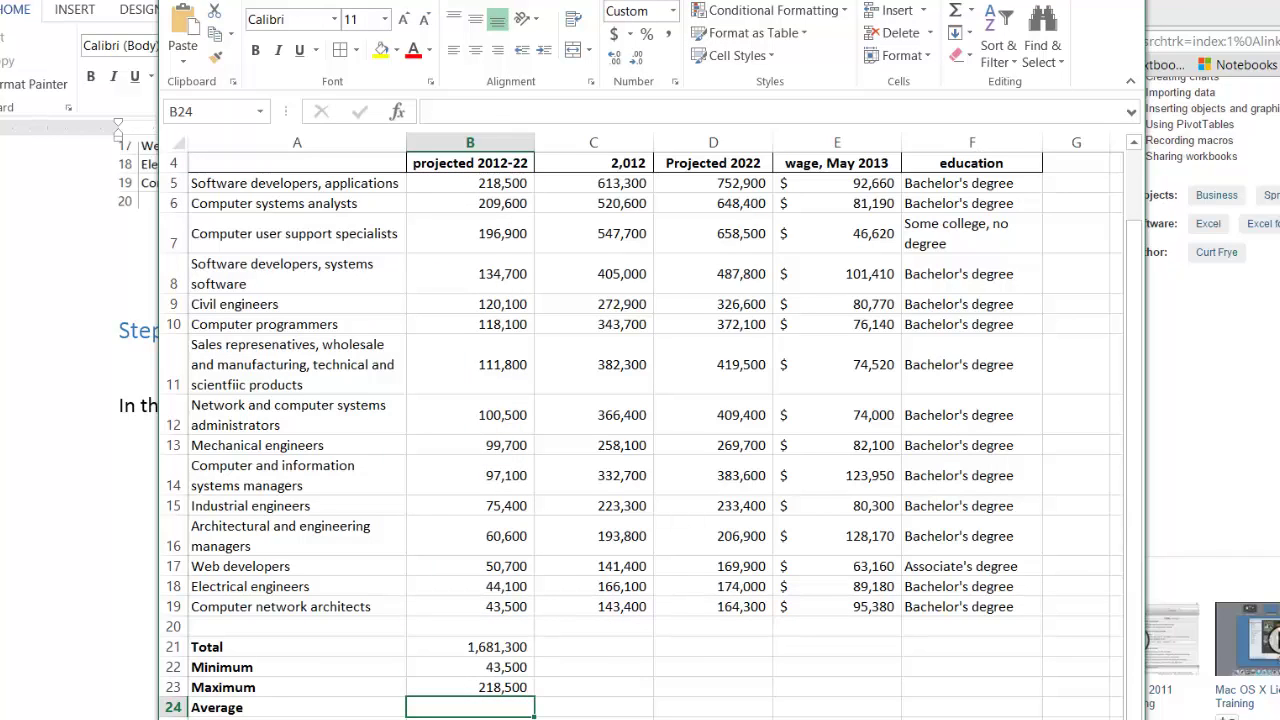
Insert the AutoSum Average function in the Average cell B24 and set its range to B5:B19.
left_click(970, 10)
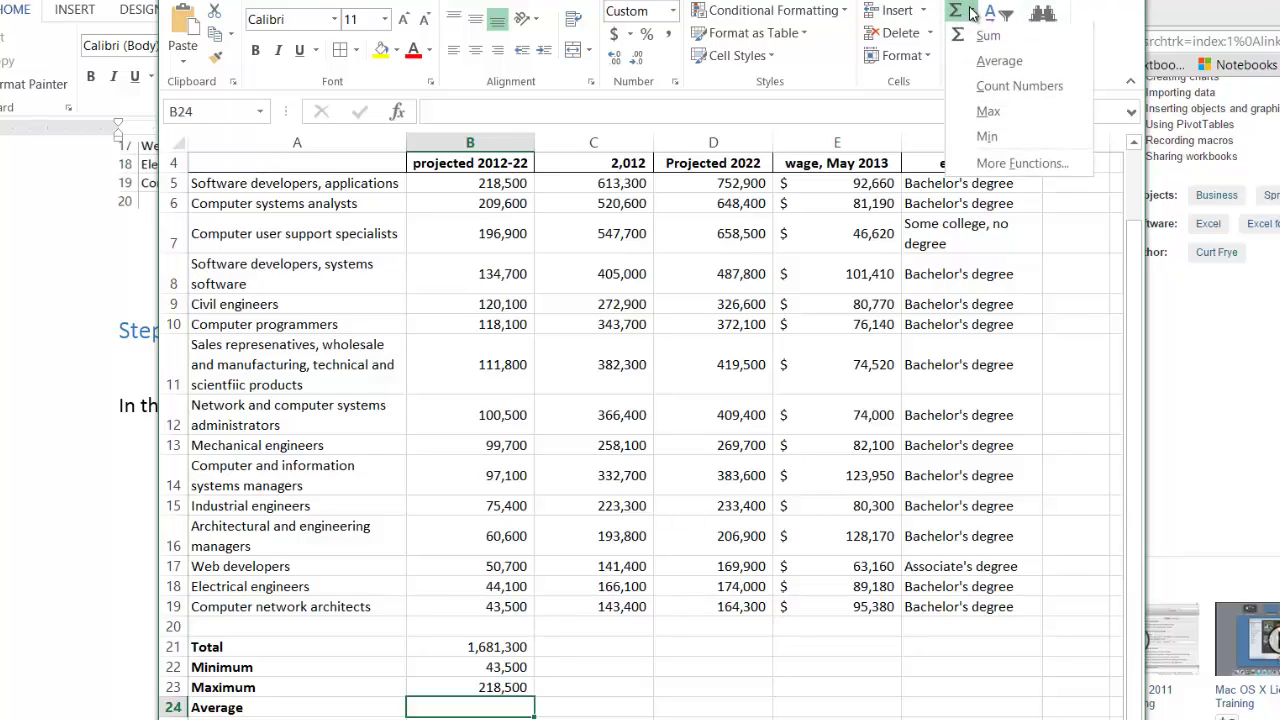
left_click(1000, 61)
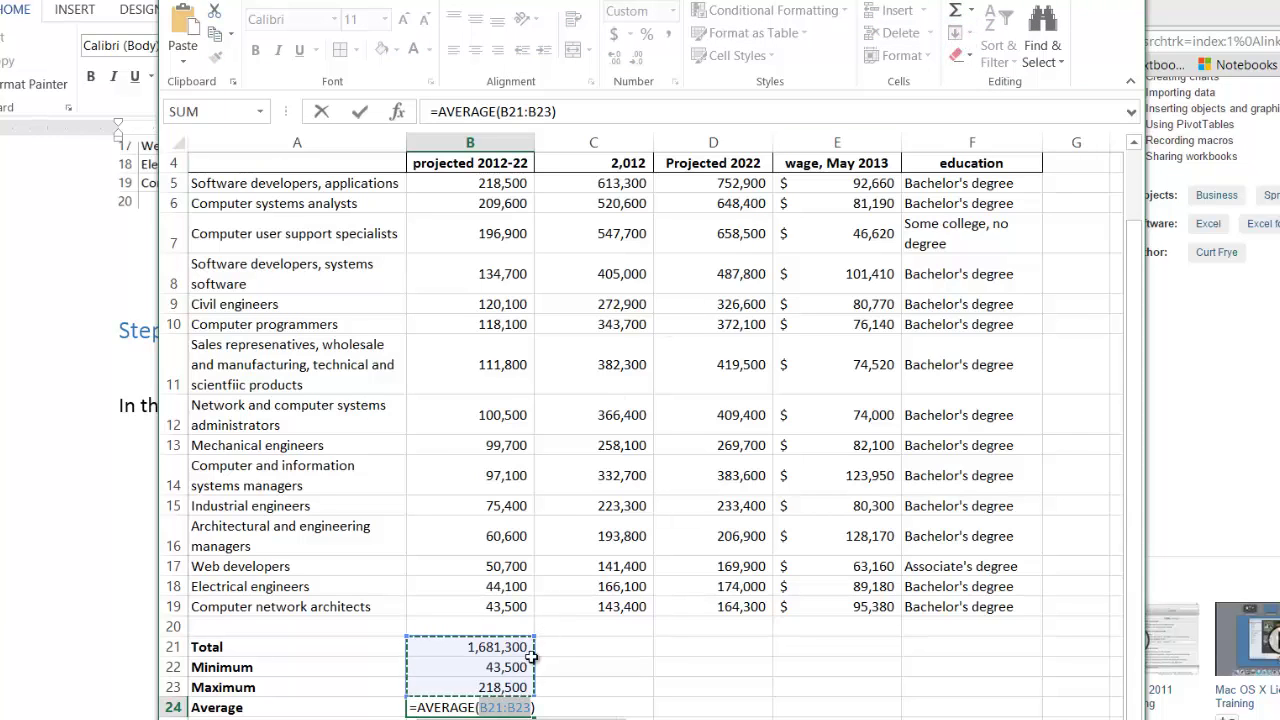
left_click(504, 705)
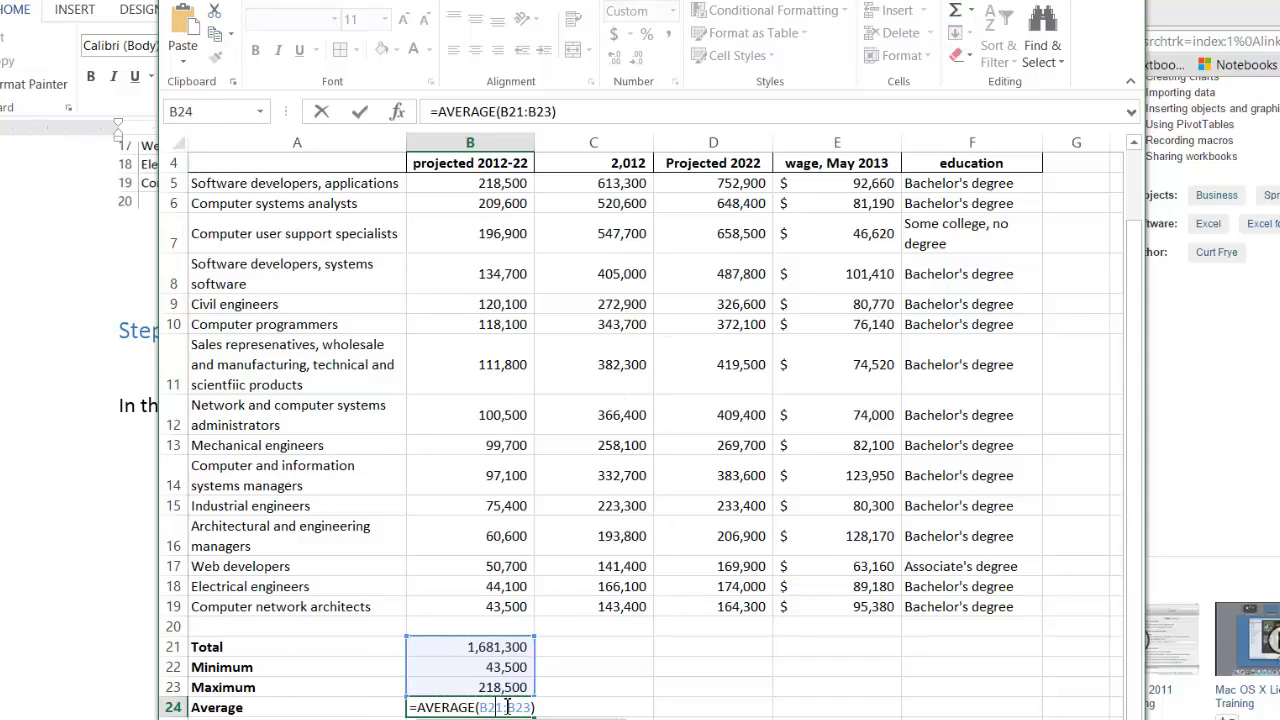
left_click_drag(479, 706, 527, 706)
type("B53")
key("BackSpace")
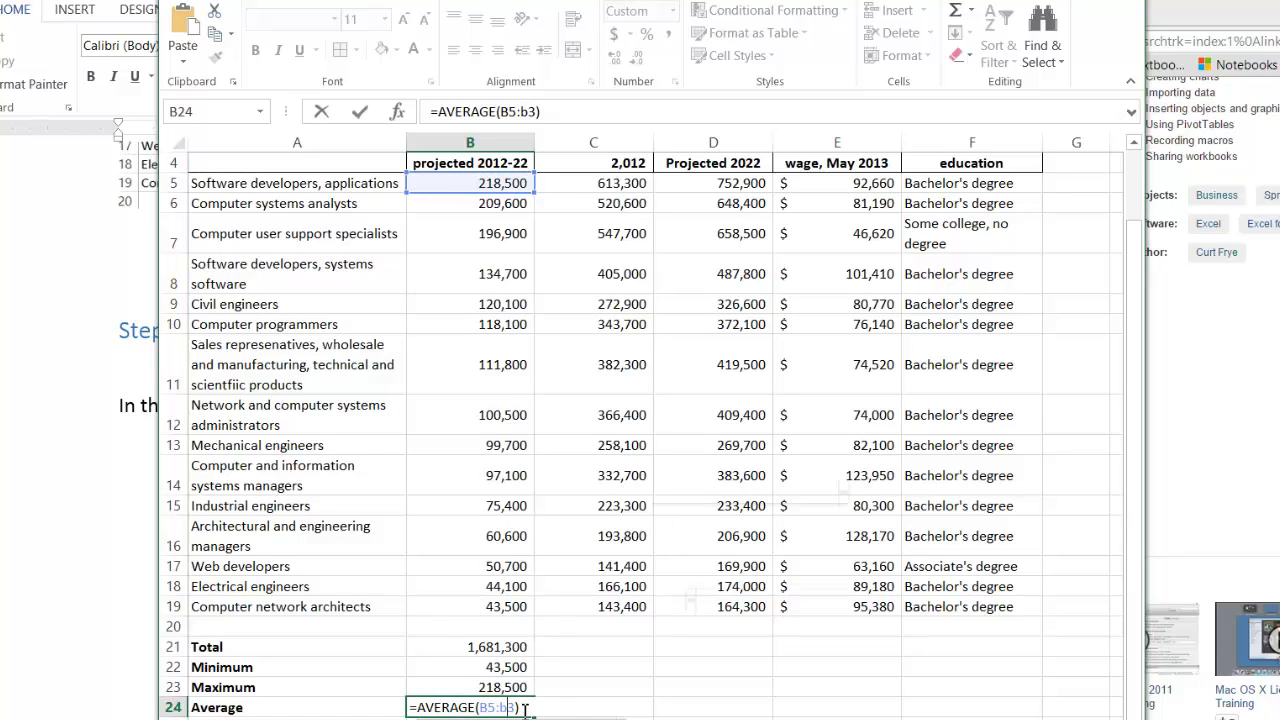
type(":b193")
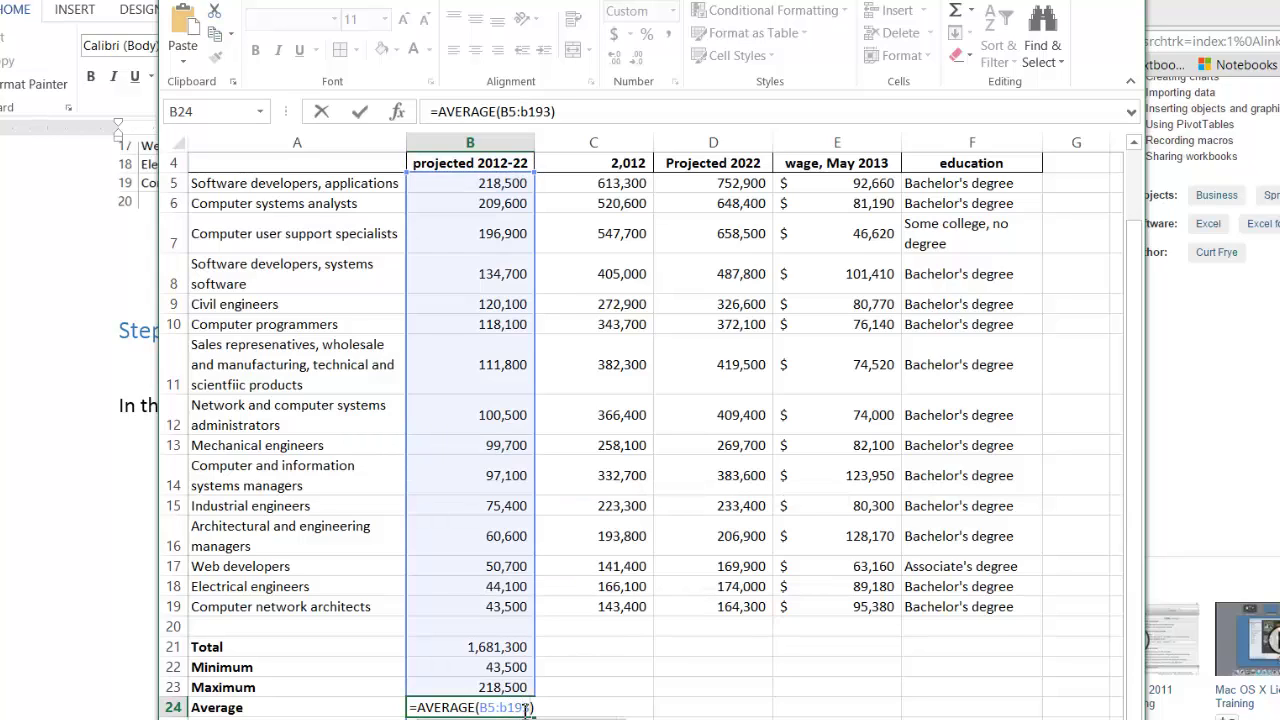
key("BackSpace")
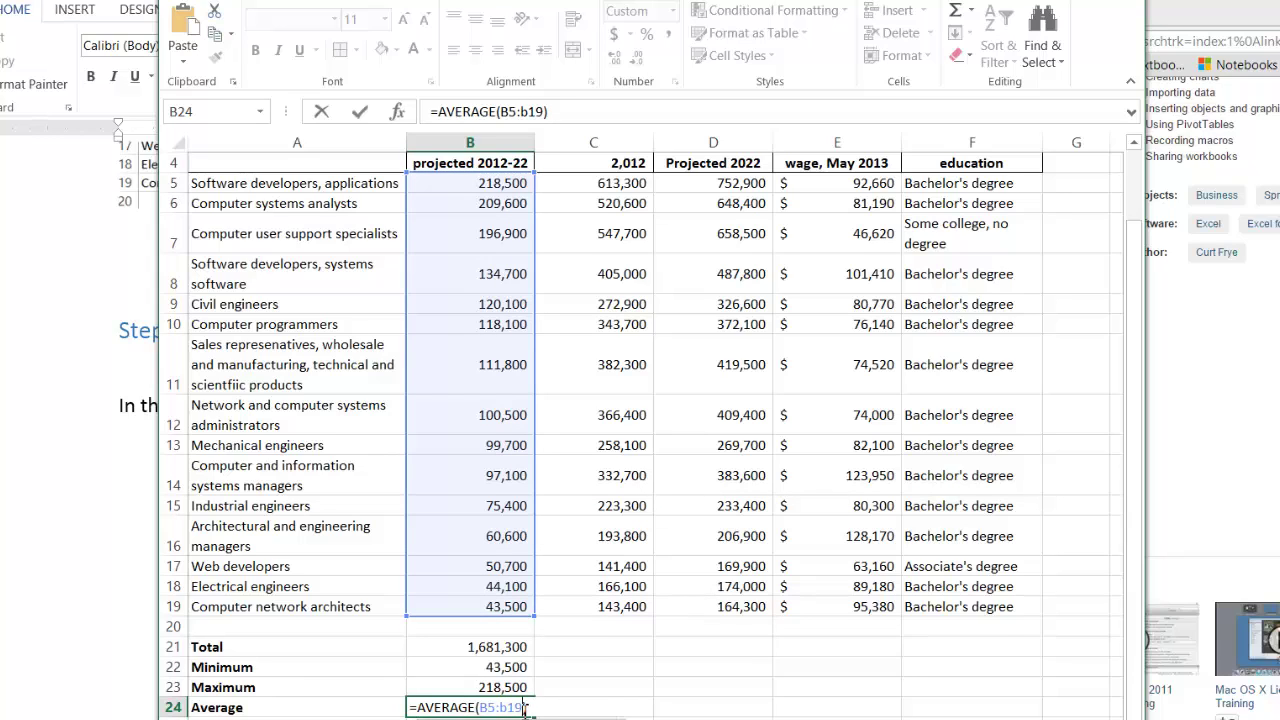
key("Return")
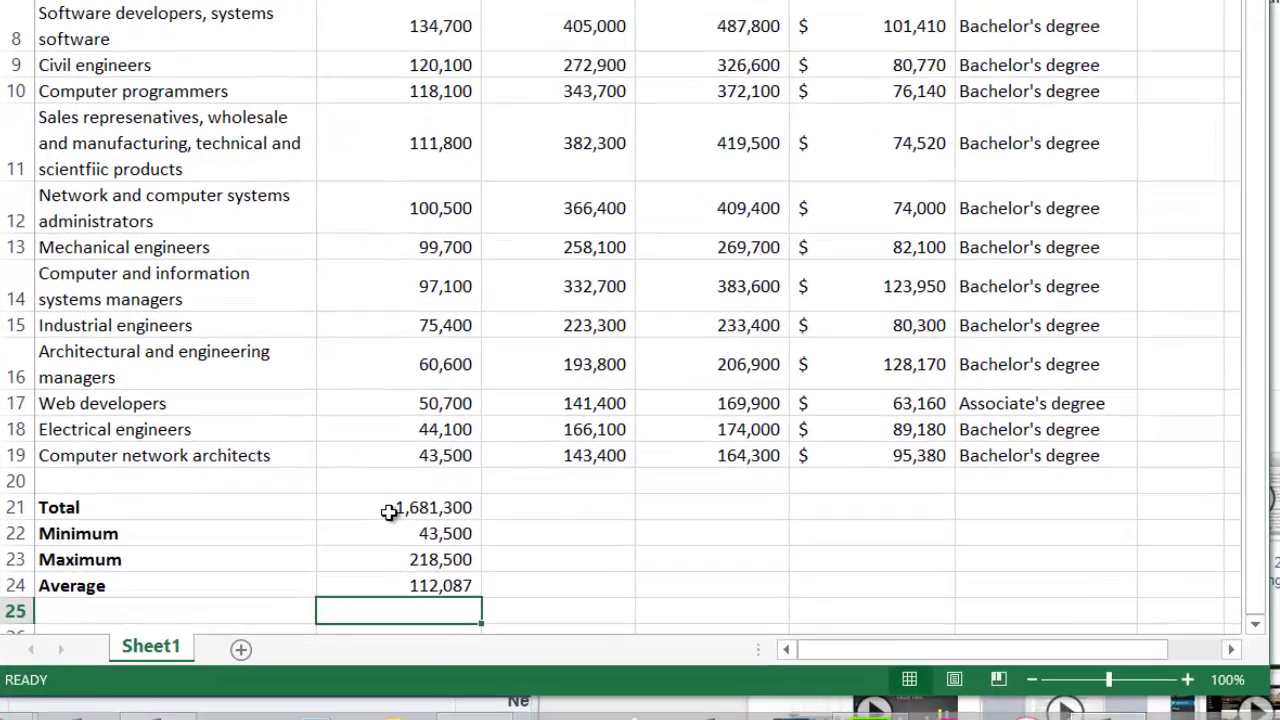
Fill the summary formulas in B21:B24 across to column E, and undo the fill.
left_click(463, 647)
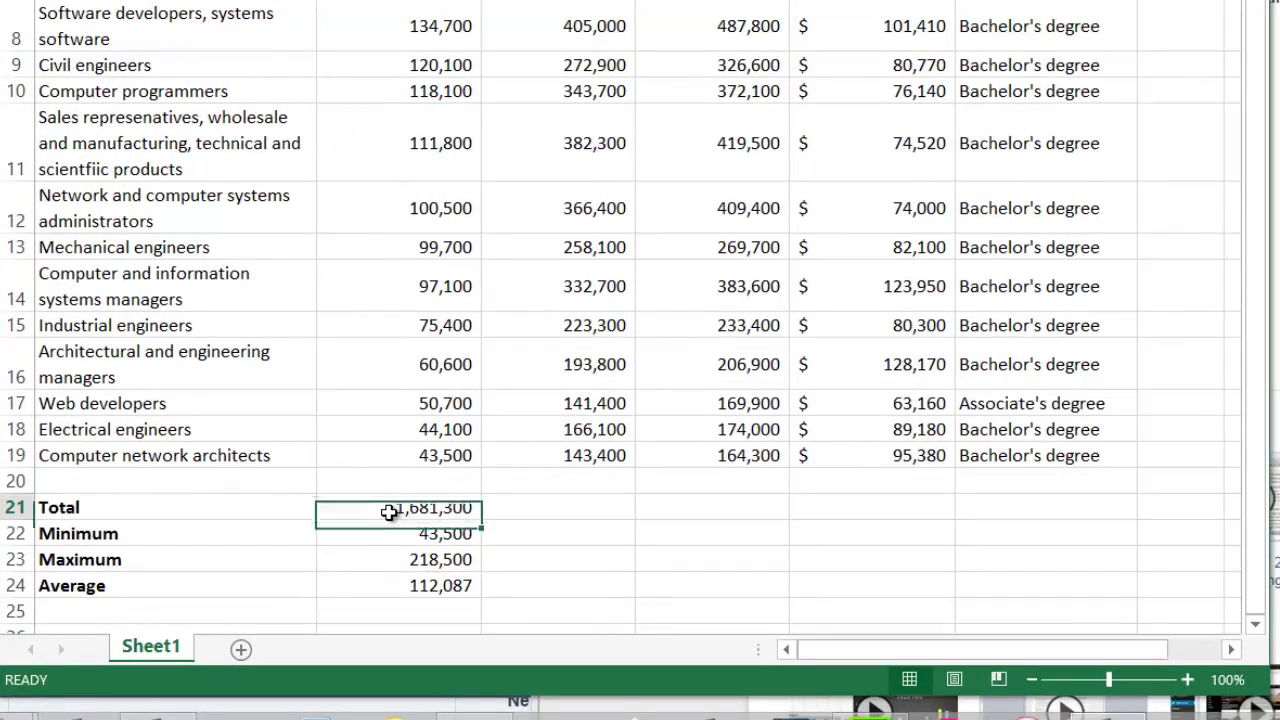
left_click_drag(389, 512, 394, 585)
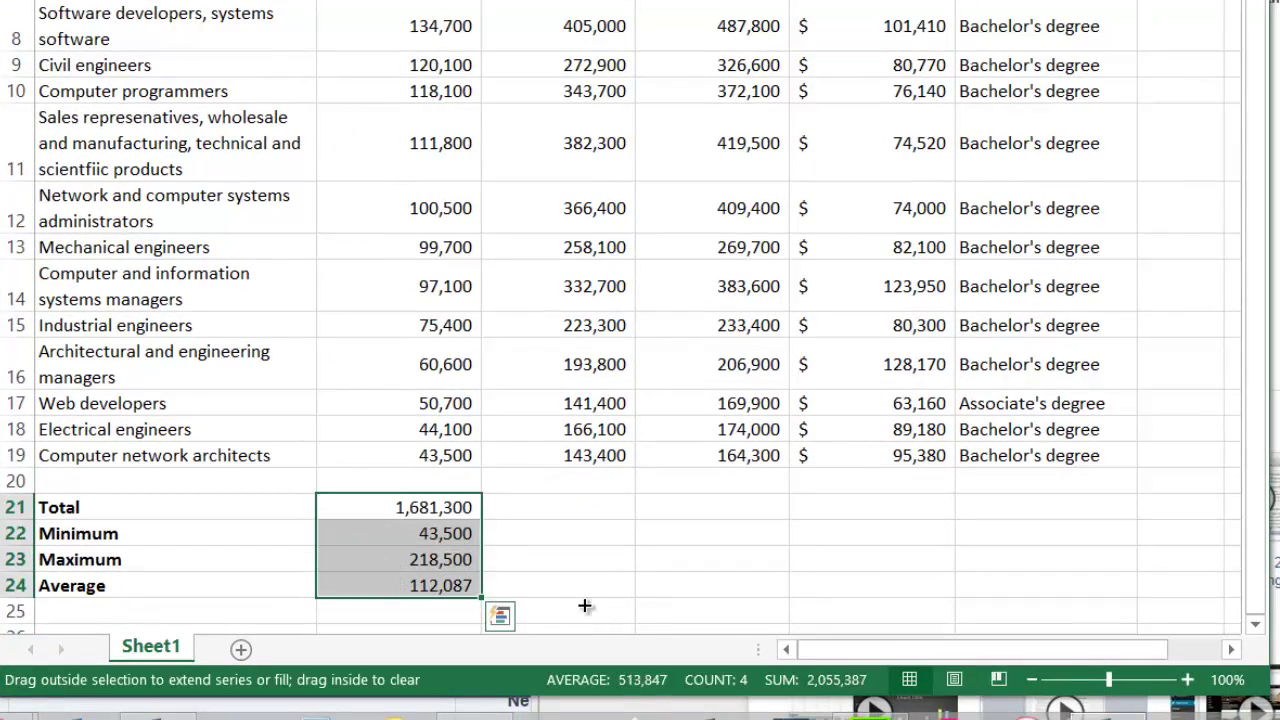
left_click_drag(585, 605, 883, 633)
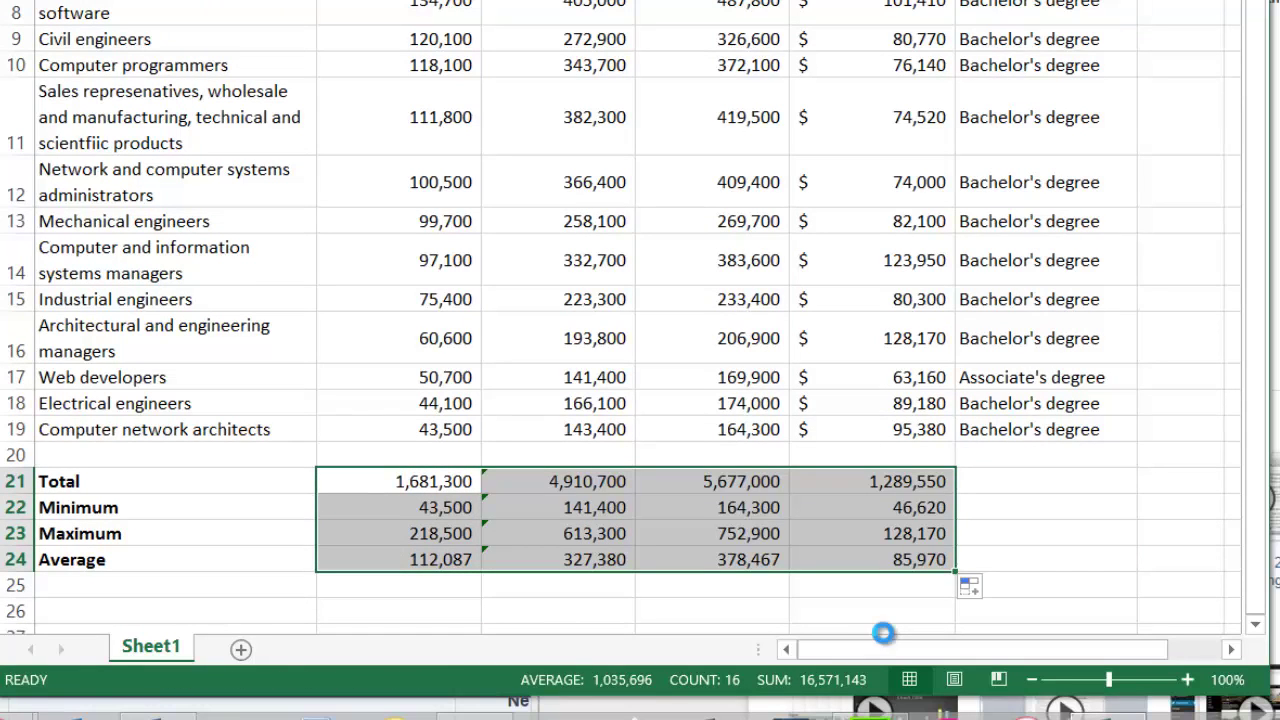
key("ctrl+z")
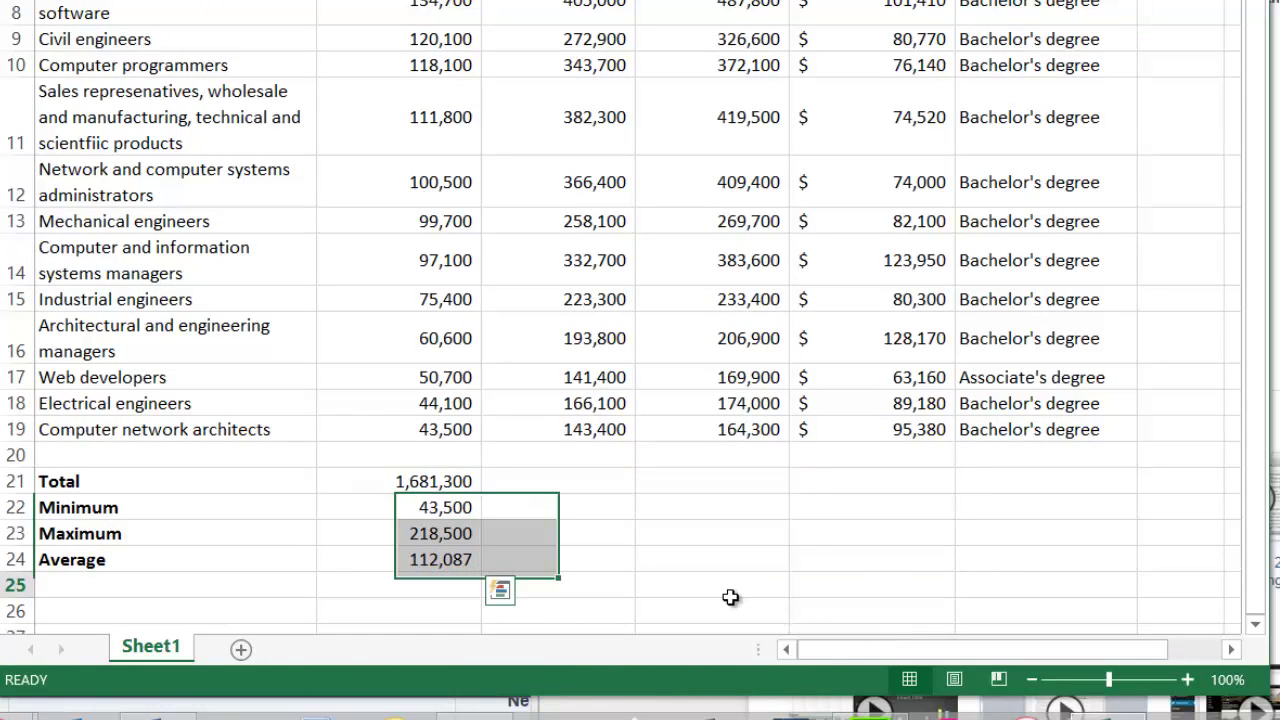
Copy the Total, Minimum, Maximum and Average formulas in B21:B24 across columns C to E with the fill handle.
left_click(733, 595)
left_click_drag(418, 475, 416, 568)
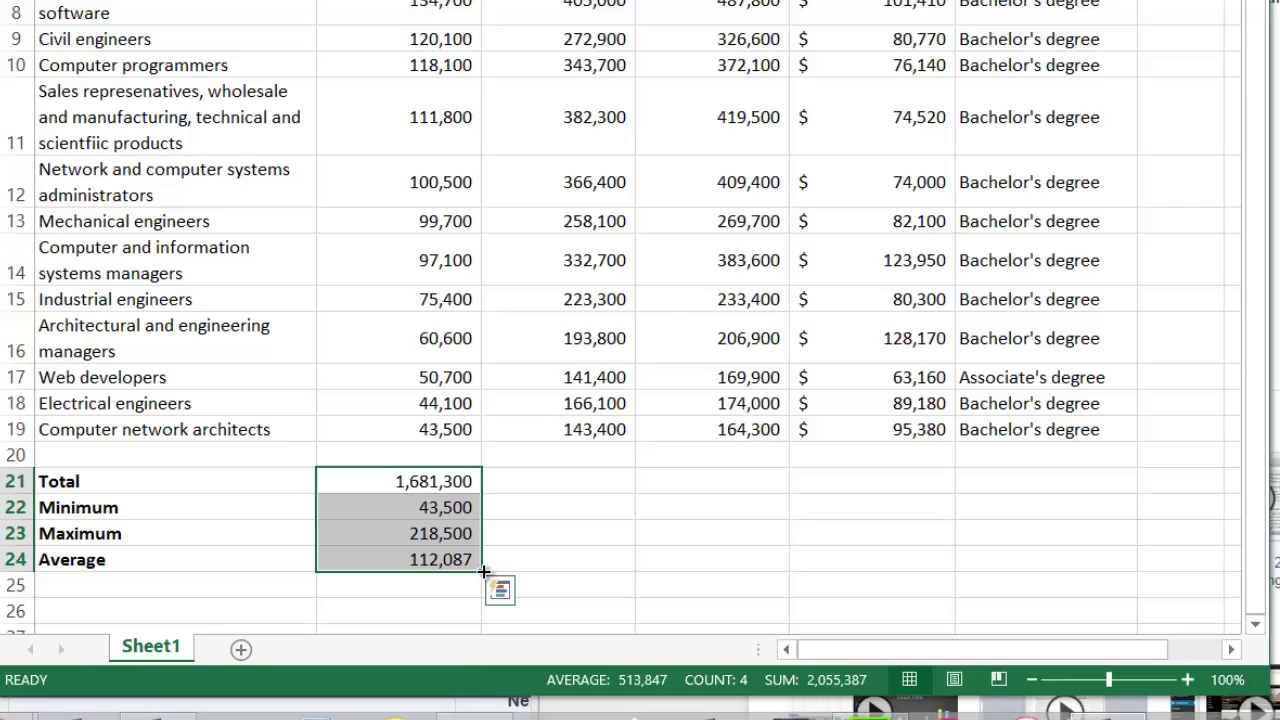
left_click_drag(484, 572, 894, 562)
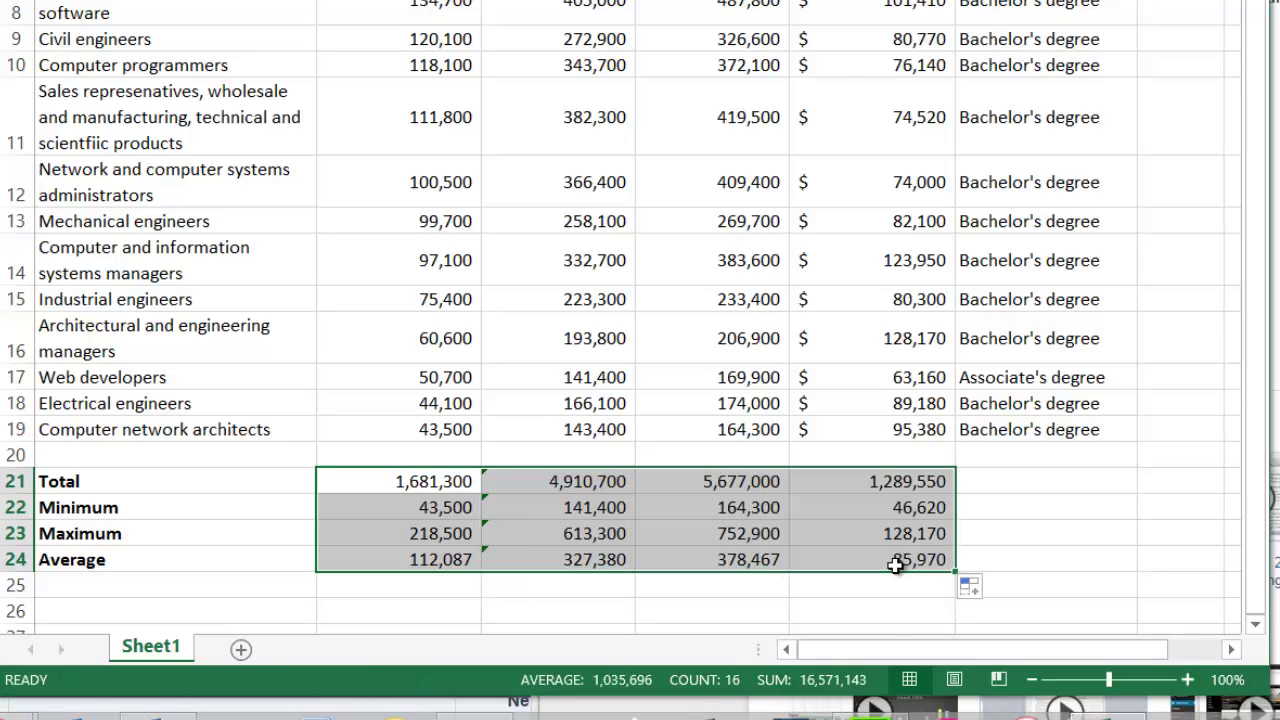
left_click(884, 628)
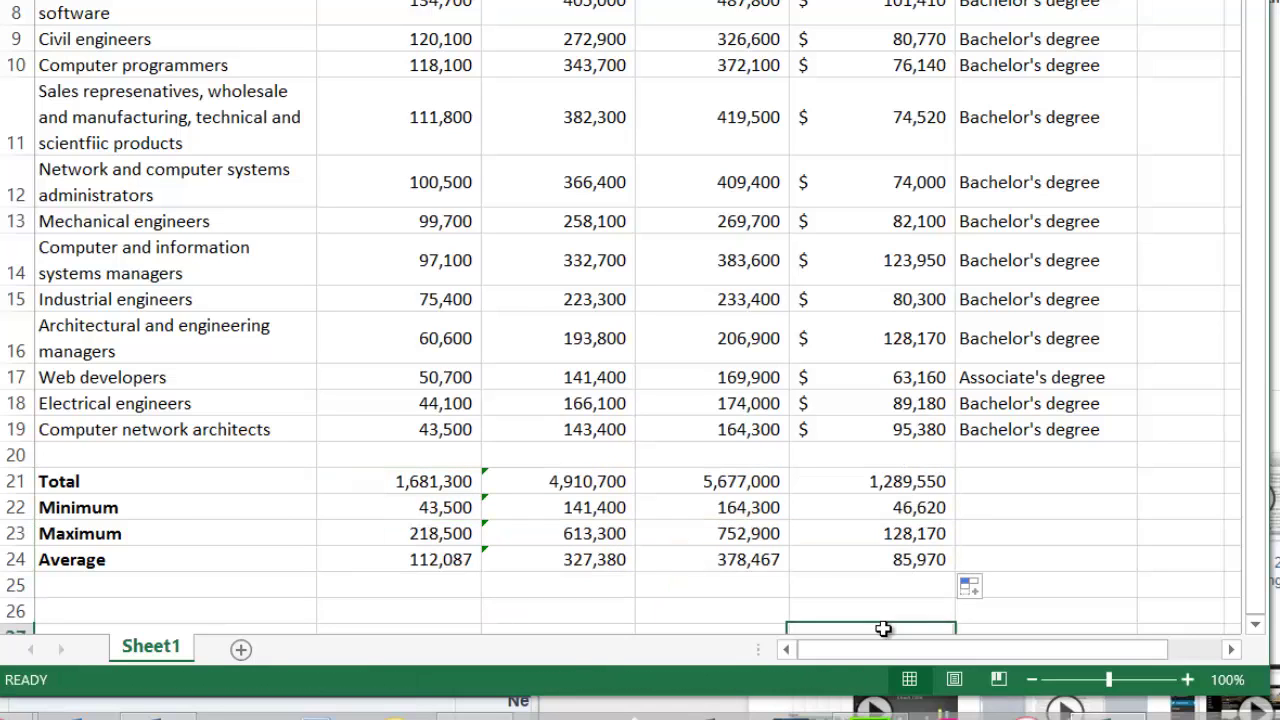
Inspect the copied formulas in C21 and D23 to check which ranges they refer to, leaving them unedited.
left_click(587, 482)
double_click(588, 482)
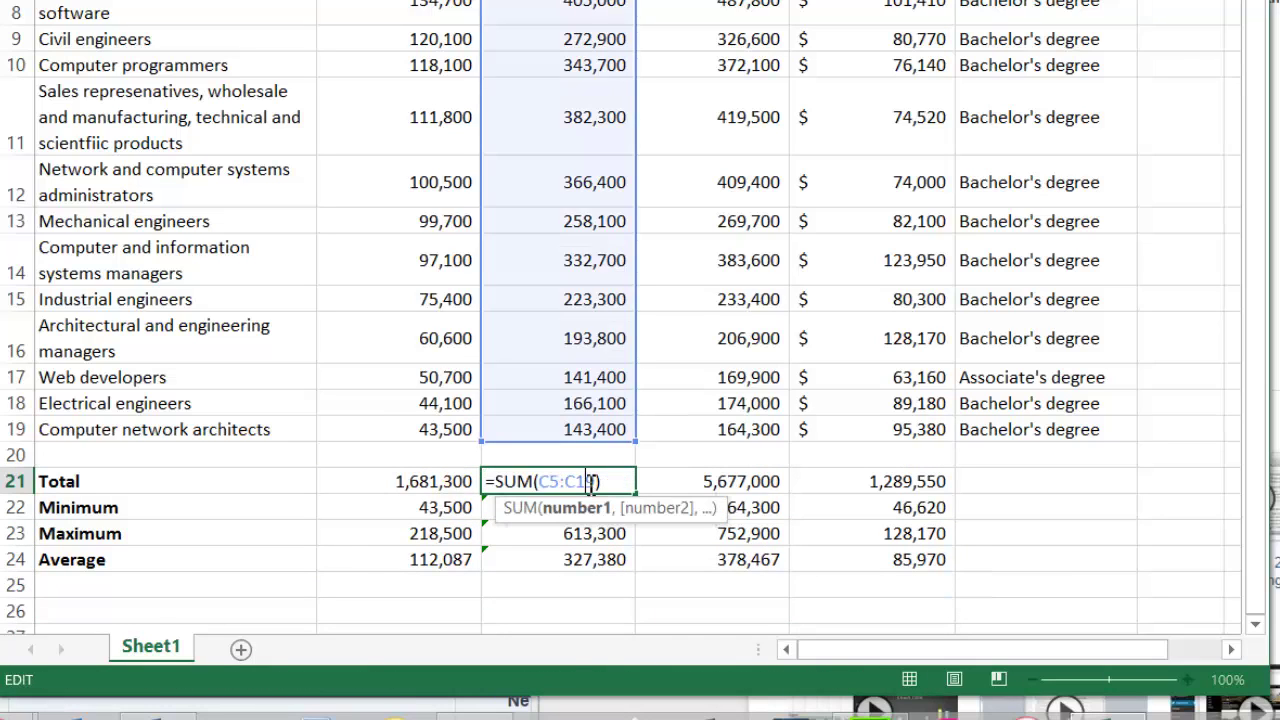
key("Escape")
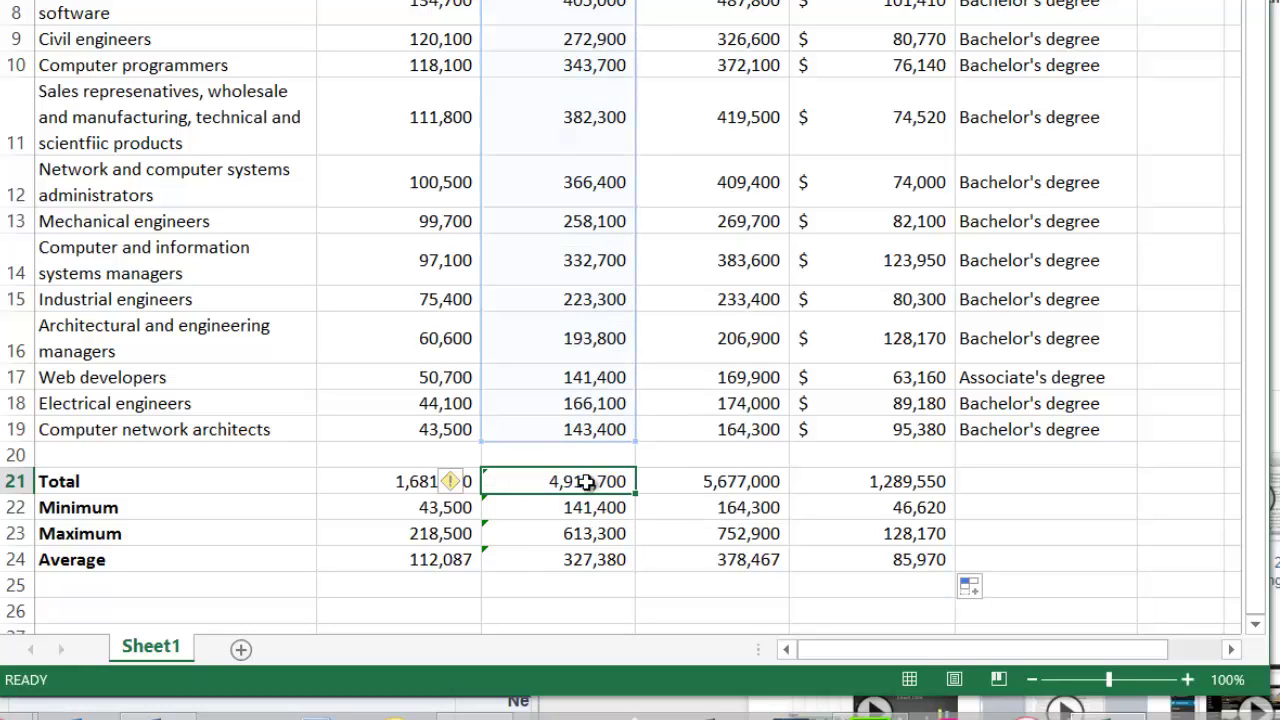
left_click(737, 560)
key("ctrl+Up")
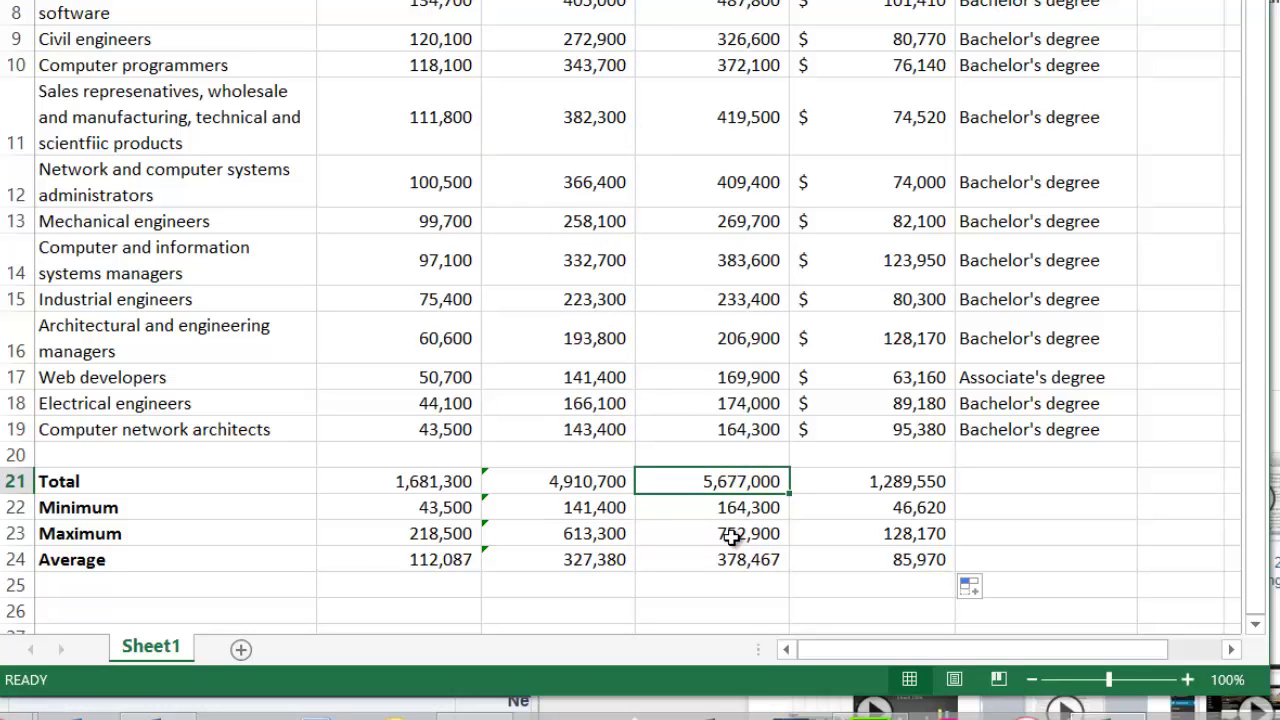
key("Down")
key("Down")
double_click(733, 537)
key("Escape")
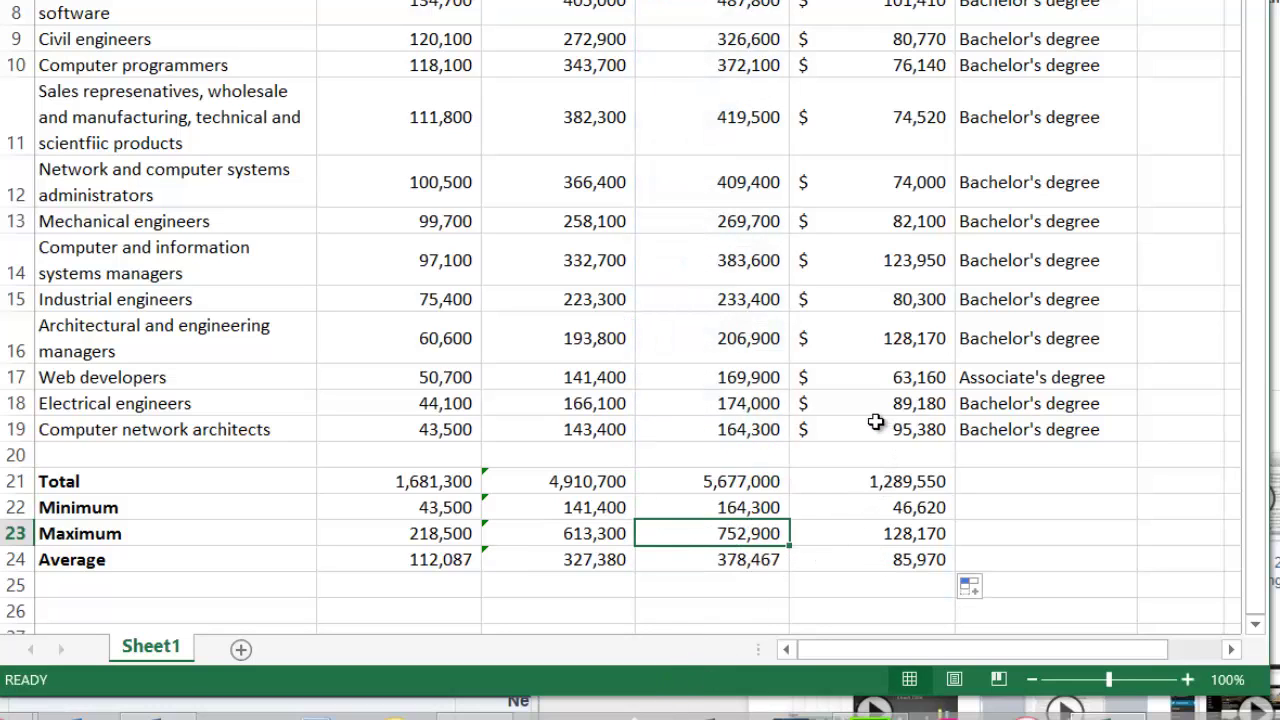
Format the wage summary cells E21:E24 as dollar amounts with no decimal places.
left_click_drag(866, 476, 863, 556)
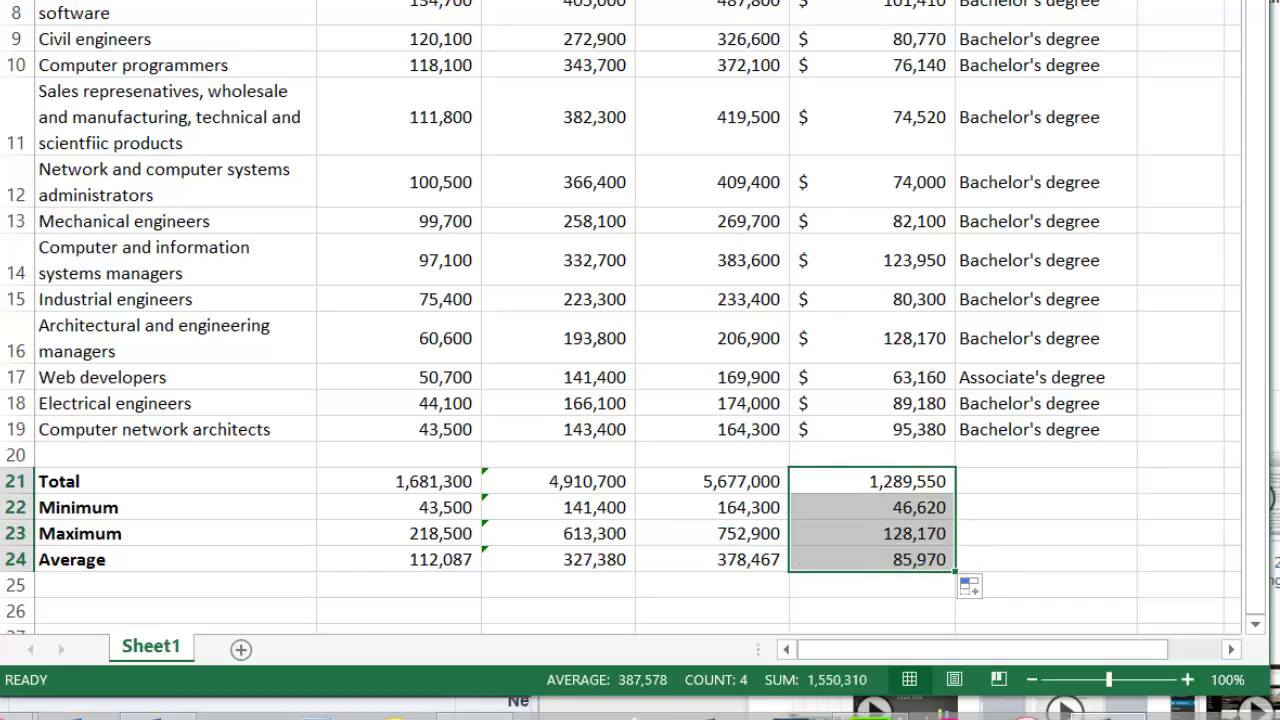
key("ctrl+shift+4")
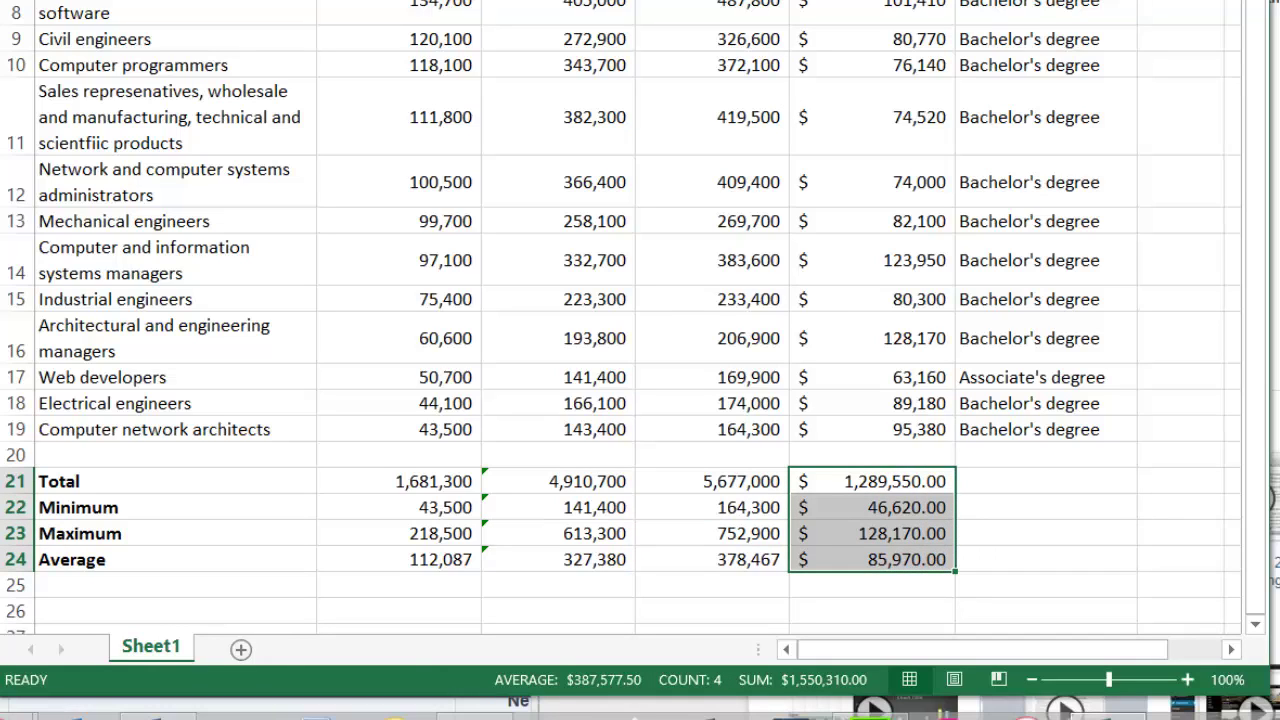
key("alt+h")
key("9")
key("alt+h")
key("9")
left_click(738, 36)
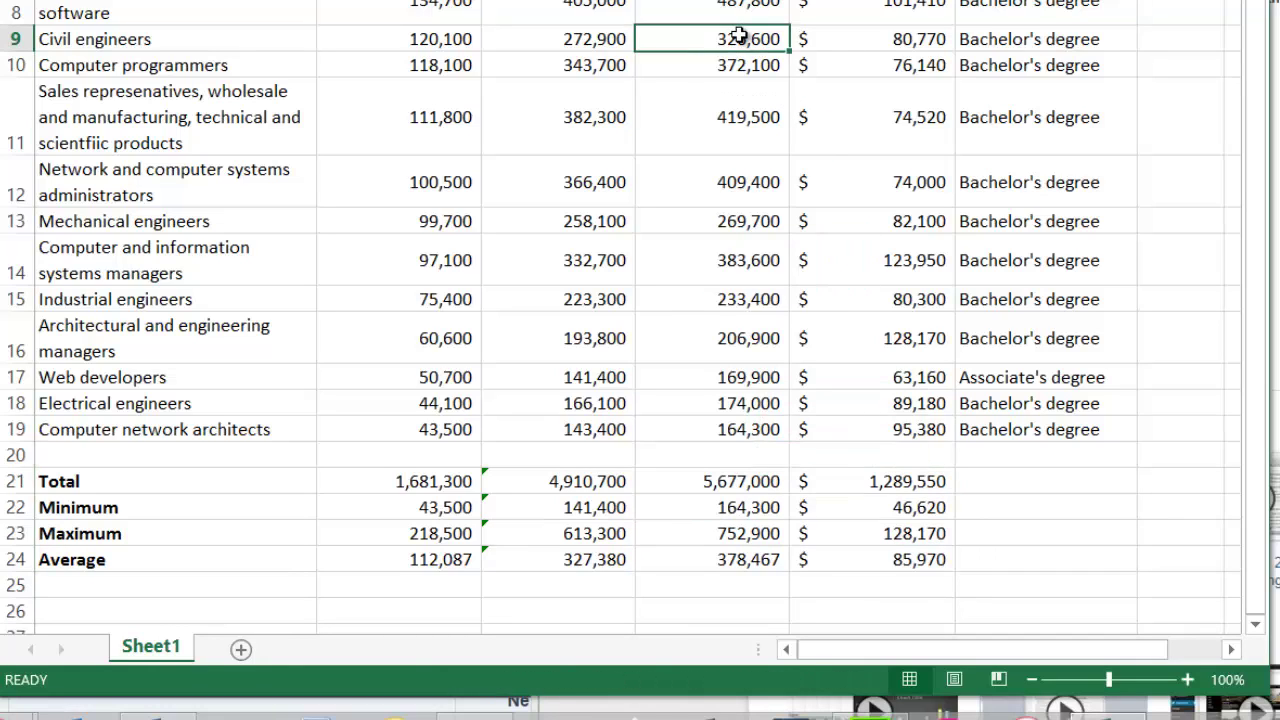